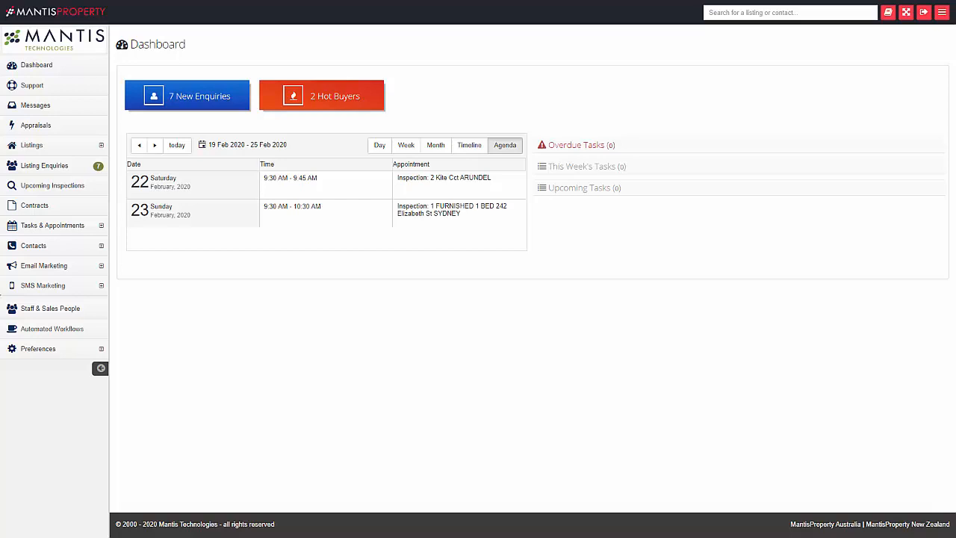
# Expand the Email Marketing submenu in the sidebar, after briefly opening Contacts.
pyautogui.click(67, 273)
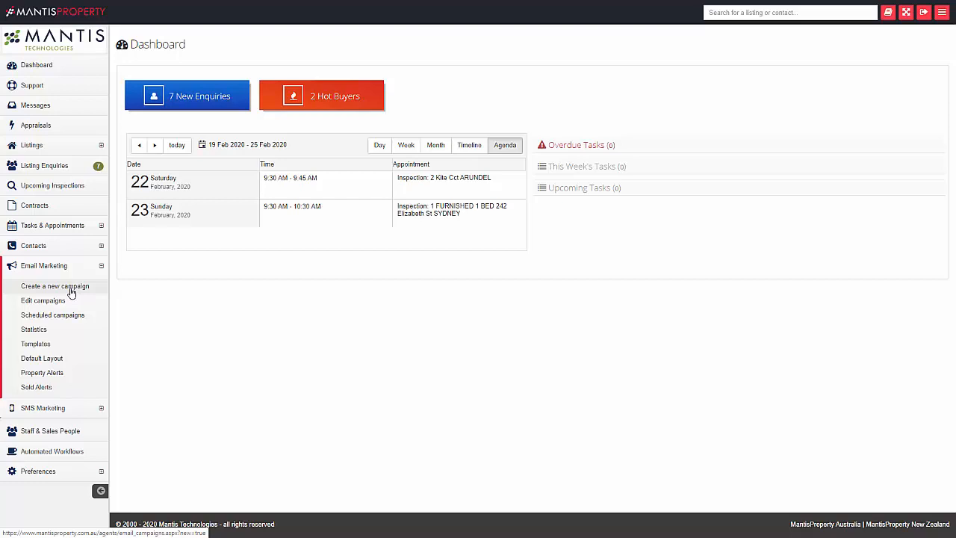
pyautogui.click(60, 251)
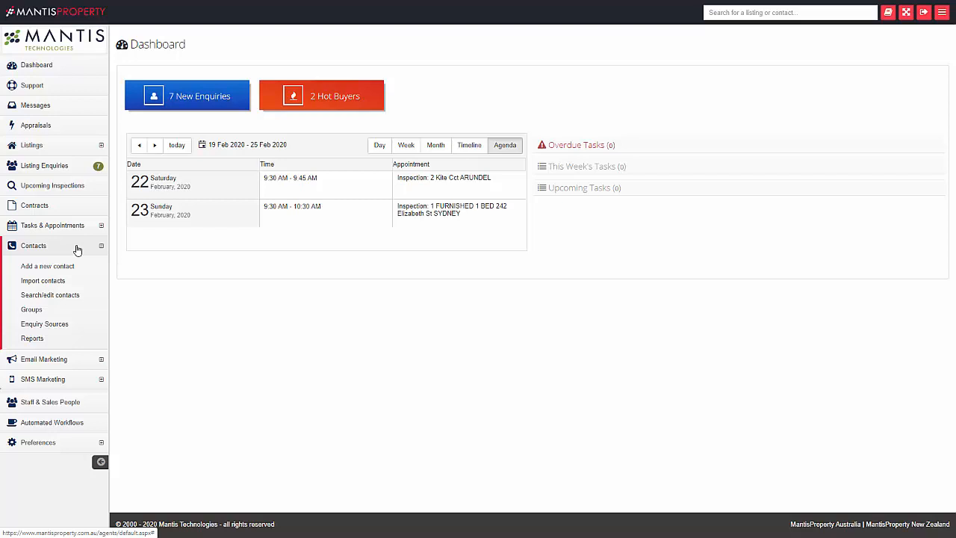
pyautogui.click(70, 359)
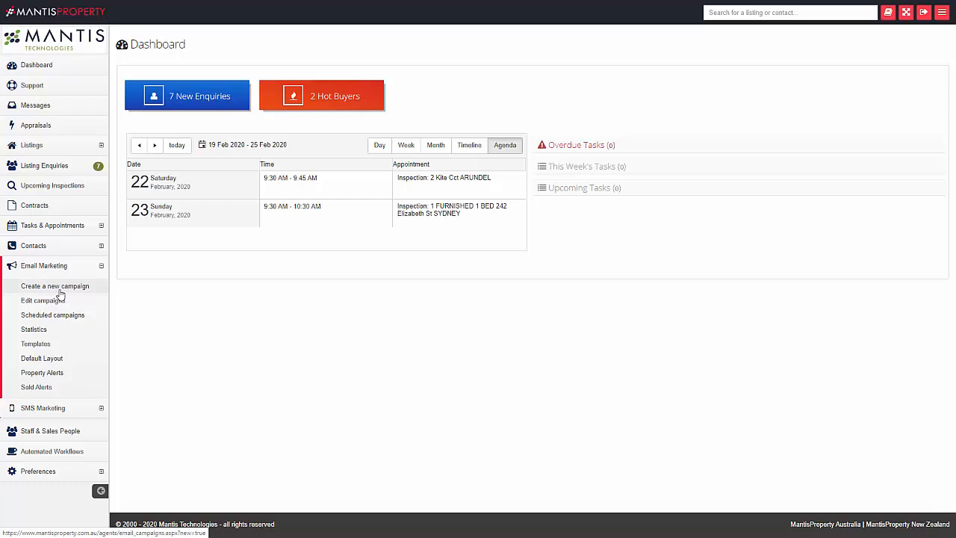
# Create campaign 'Weekly summary', review the From senders, and enter subject 'Weekly market update'.
pyautogui.click(59, 290)
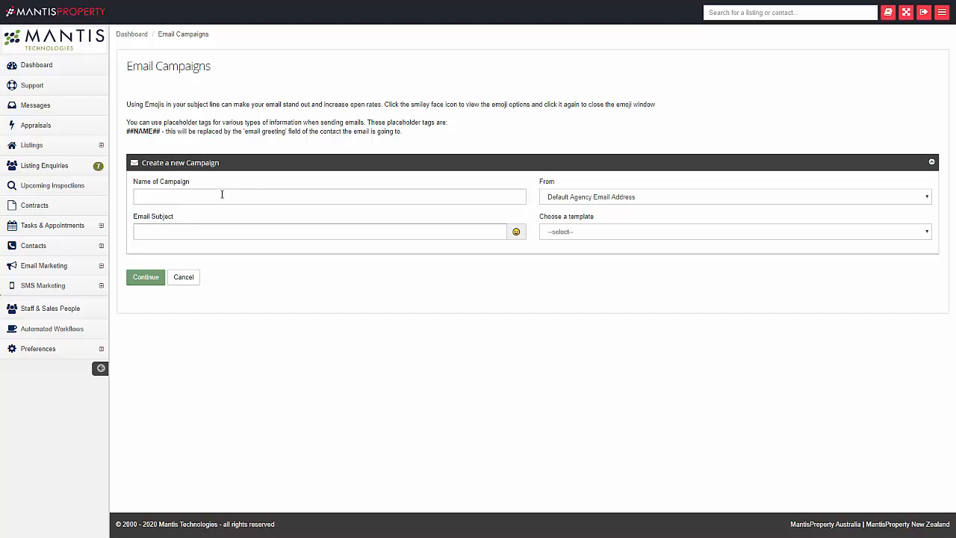
pyautogui.write('Weekly summary')
pyautogui.click(577, 198)
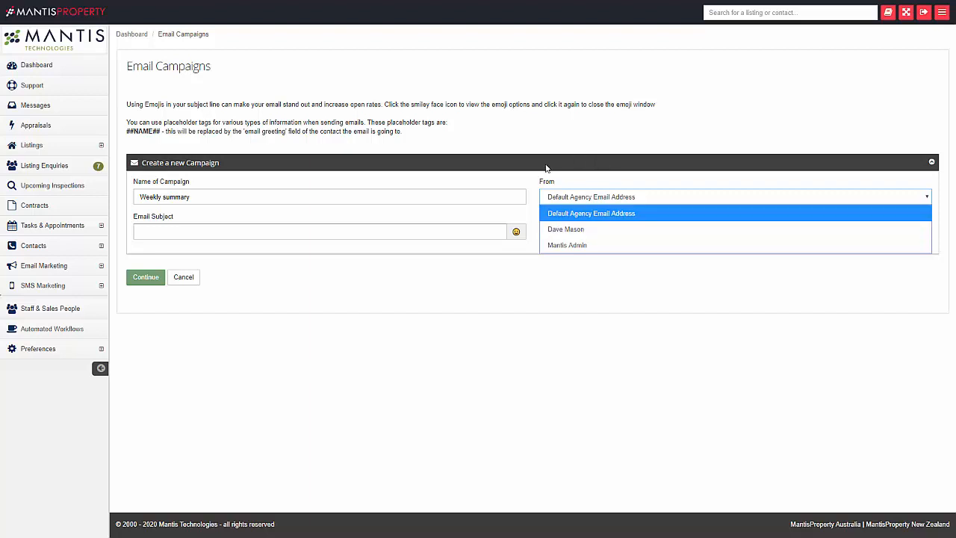
pyautogui.click(189, 231)
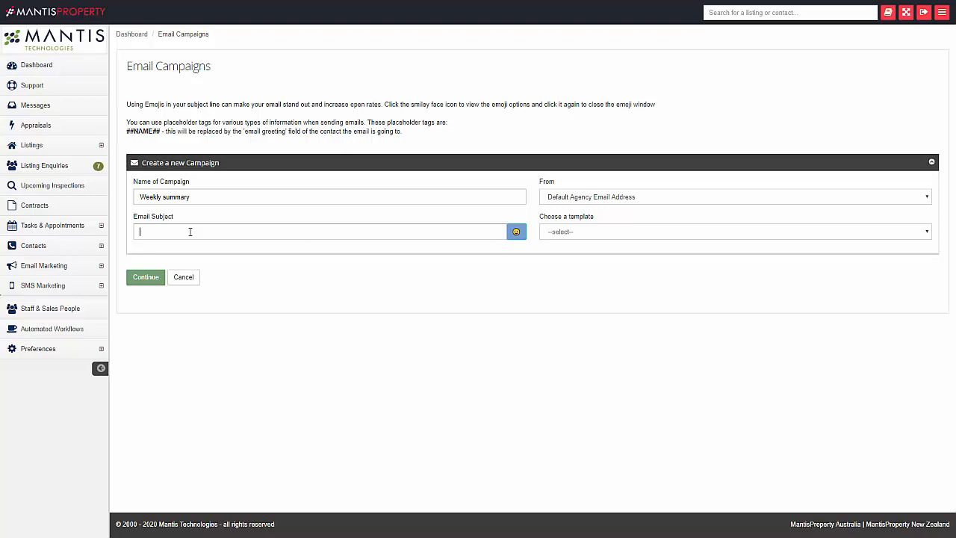
pyautogui.write('Weekly market update')
# Try then remove a mountain emoji, and put a ⚠ warning sign at the subject's start.
pyautogui.click(140, 232)
pyautogui.click(516, 233)
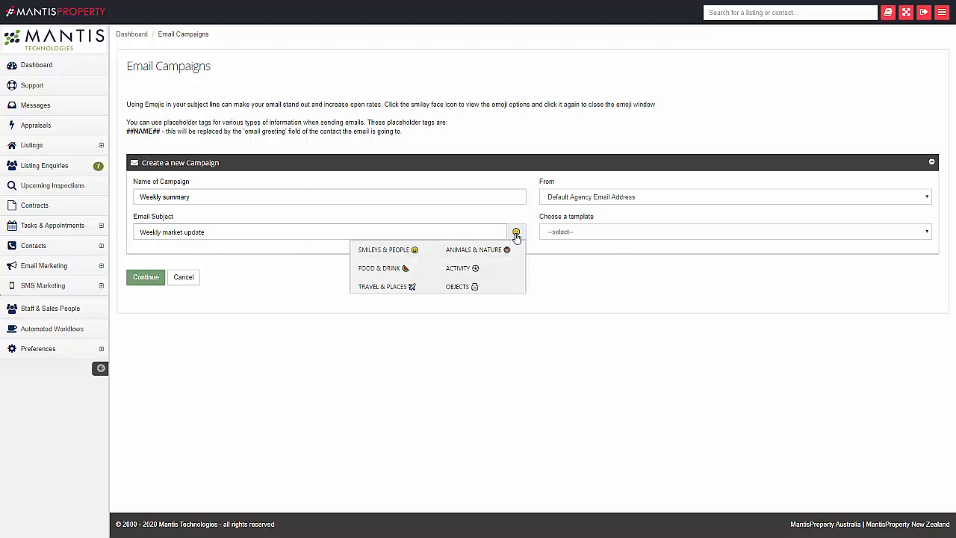
pyautogui.click(456, 257)
pyautogui.click(459, 269)
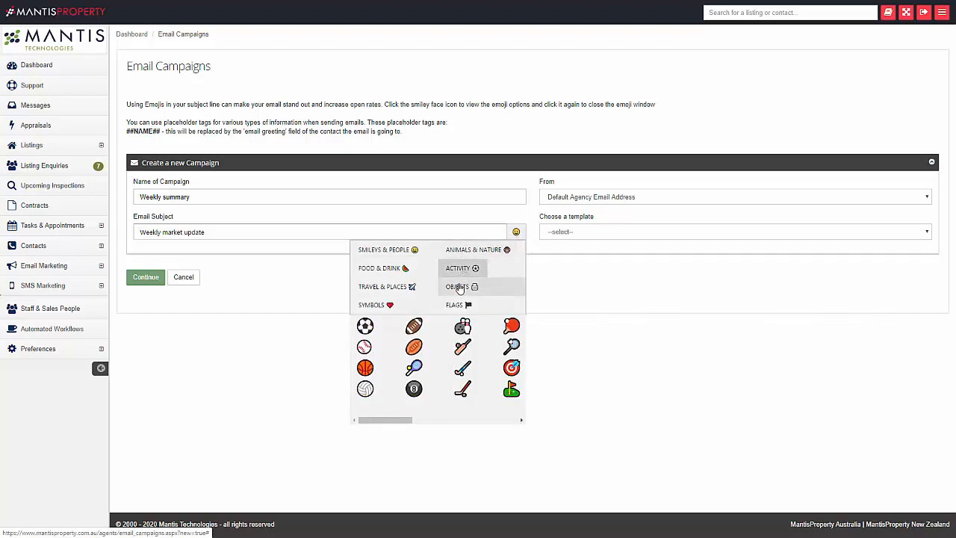
pyautogui.click(460, 287)
pyautogui.click(381, 291)
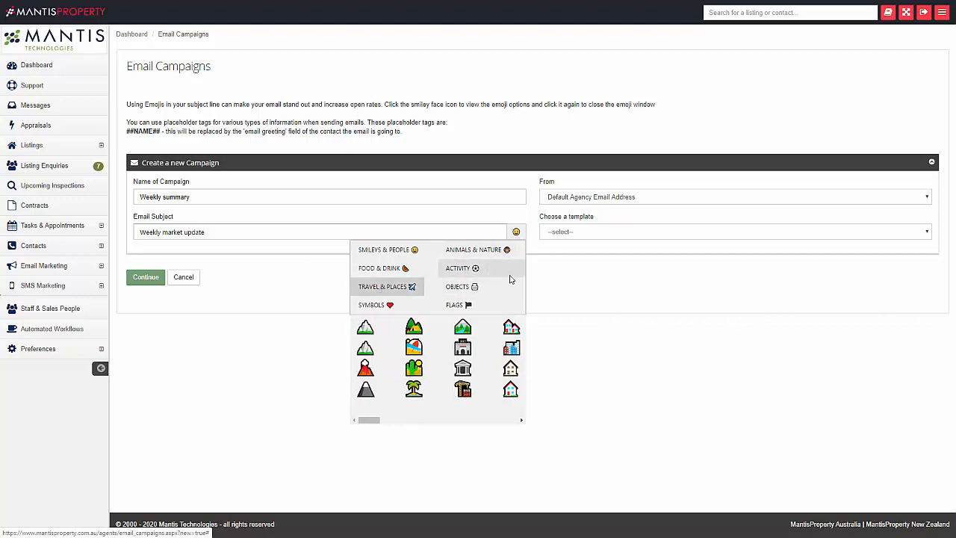
pyautogui.click(365, 328)
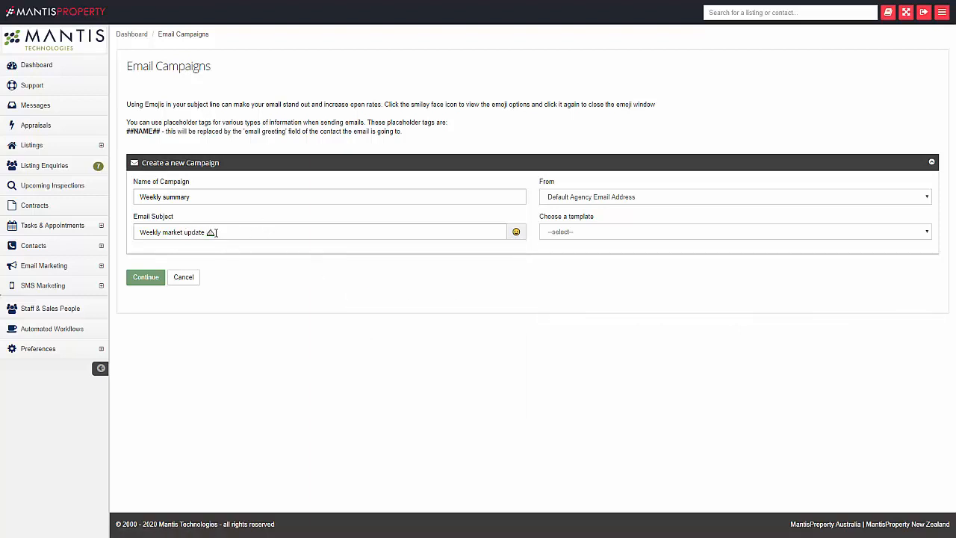
pyautogui.click(217, 232)
pyautogui.hotkey('shift', 'Left')
pyautogui.hotkey('ctrl', 'c')
pyautogui.press('BackSpace')
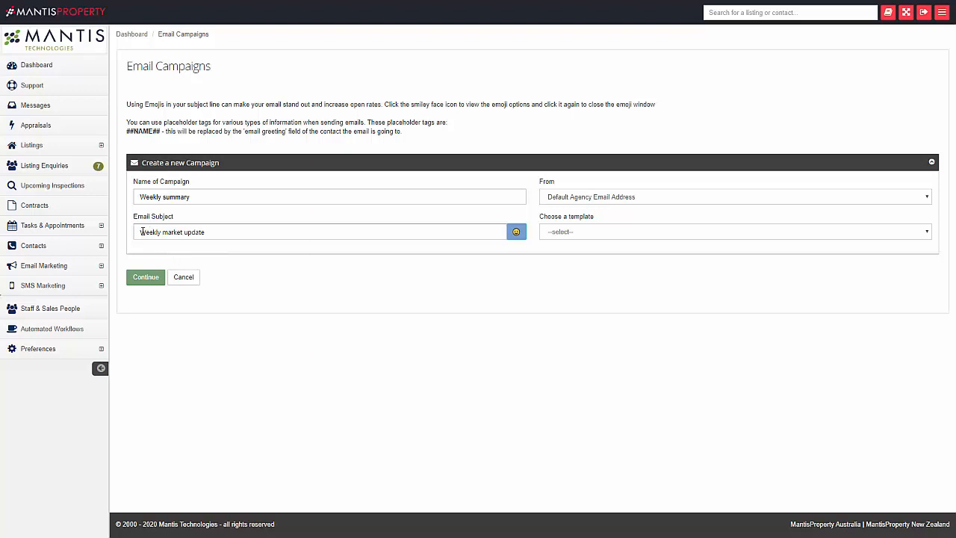
pyautogui.click(140, 232)
pyautogui.hotkey('ctrl', 'v')
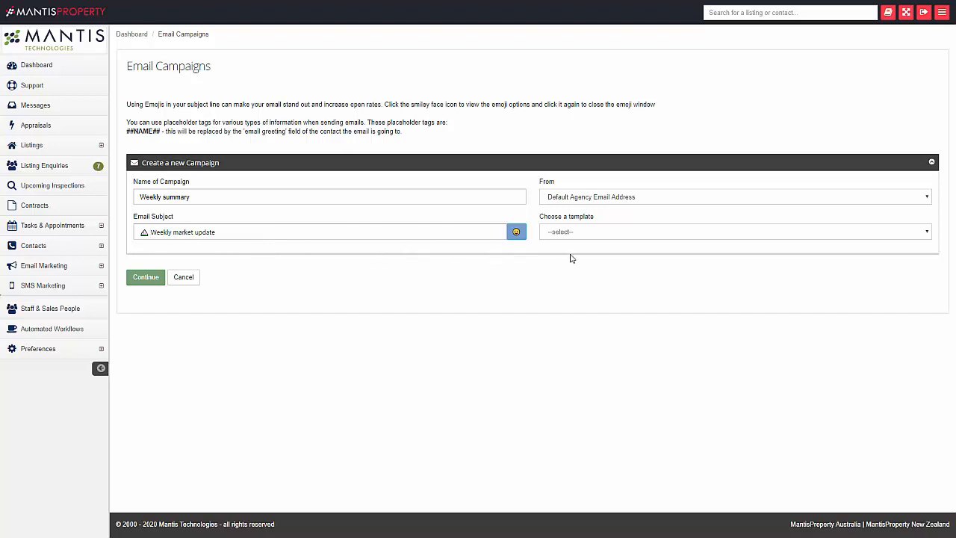
# Choose the Weekly Listing Template and continue to the Edit/Send Campaign page.
pyautogui.click(605, 232)
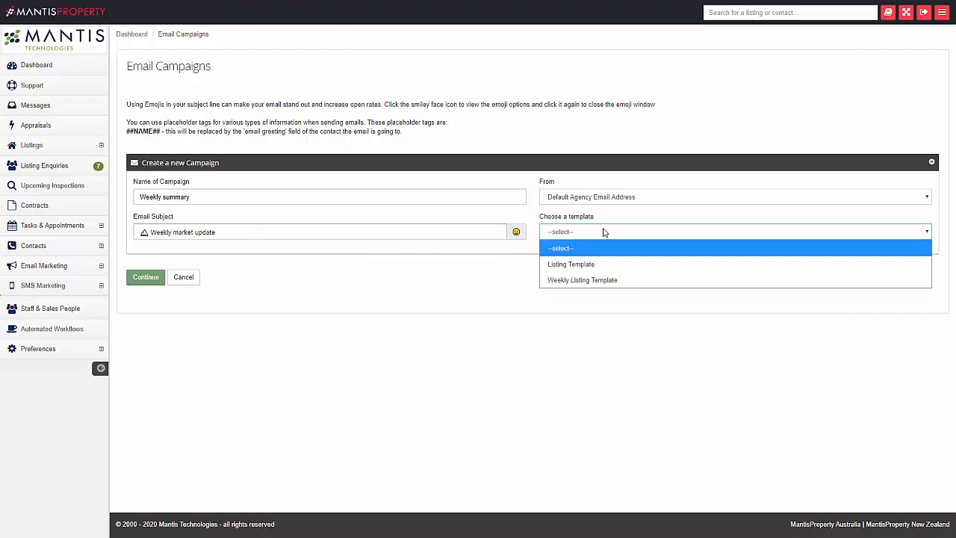
pyautogui.click(618, 288)
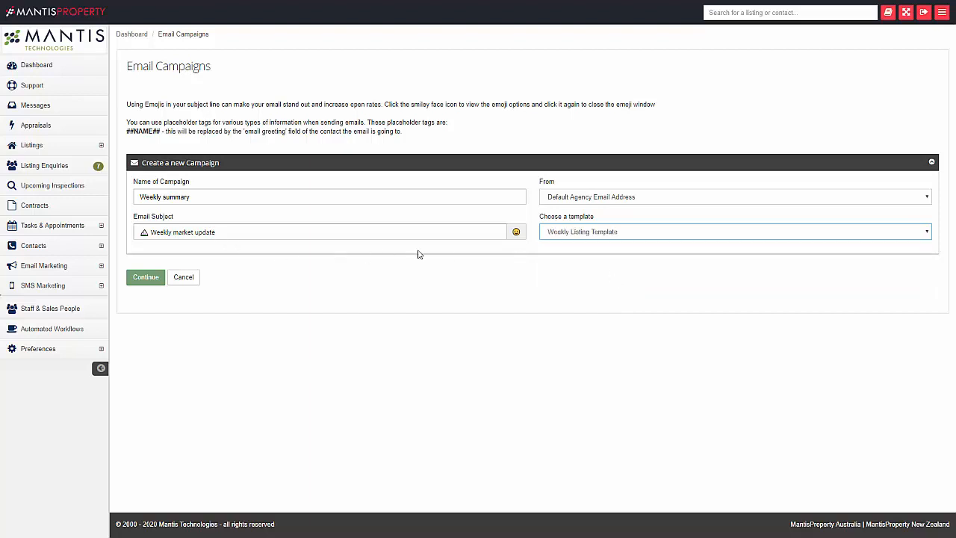
pyautogui.click(146, 278)
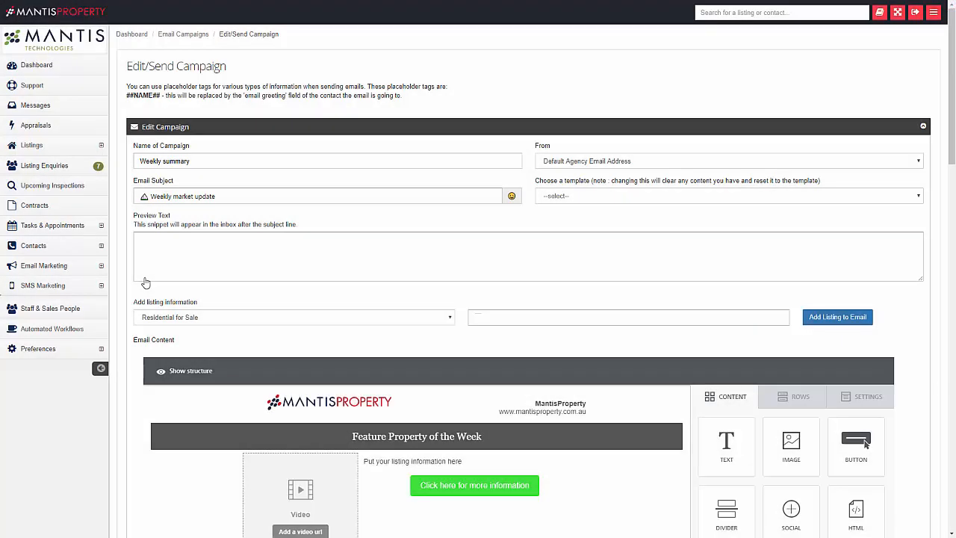
pyautogui.scroll(-2, 924, 167)
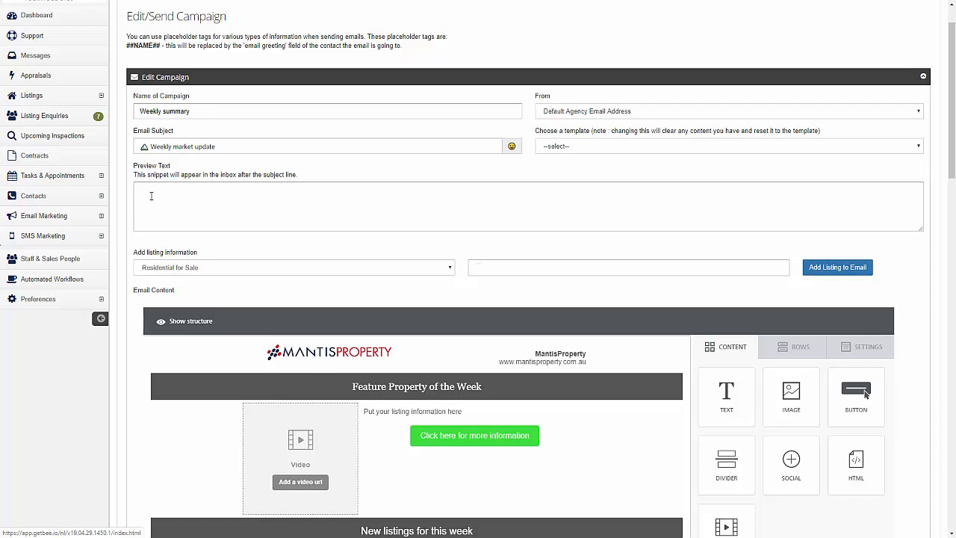
pyautogui.scroll(1, 150, 196)
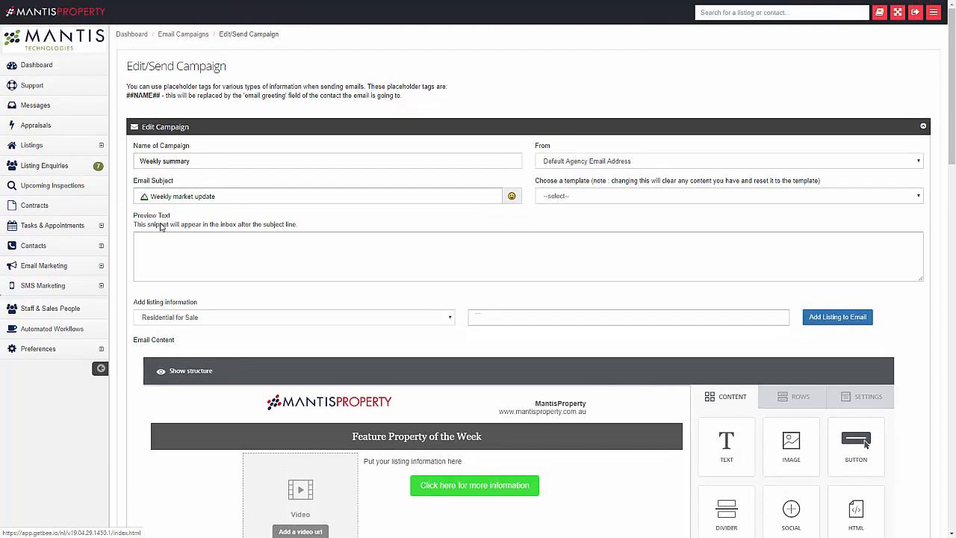
pyautogui.click(146, 243)
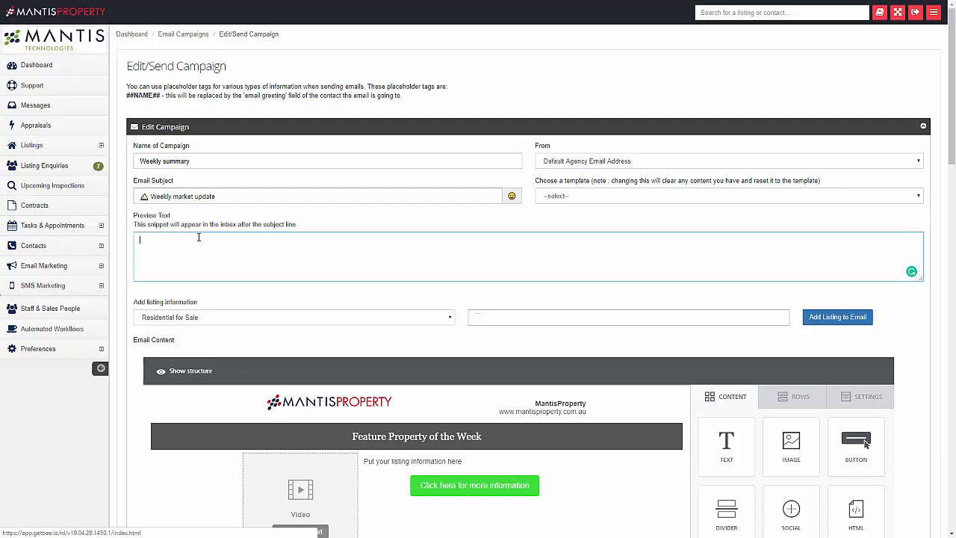
pyautogui.scroll(-2, 198, 237)
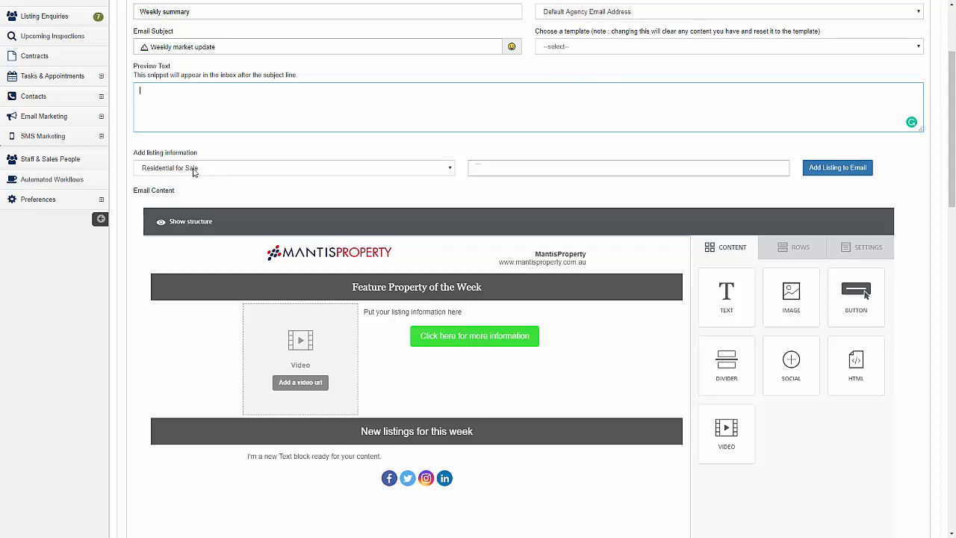
# Add the Arundel Residential for Sale listing, found by searching '2', to the email.
pyautogui.click(192, 168)
pyautogui.click(195, 186)
pyautogui.click(481, 168)
pyautogui.write('2')
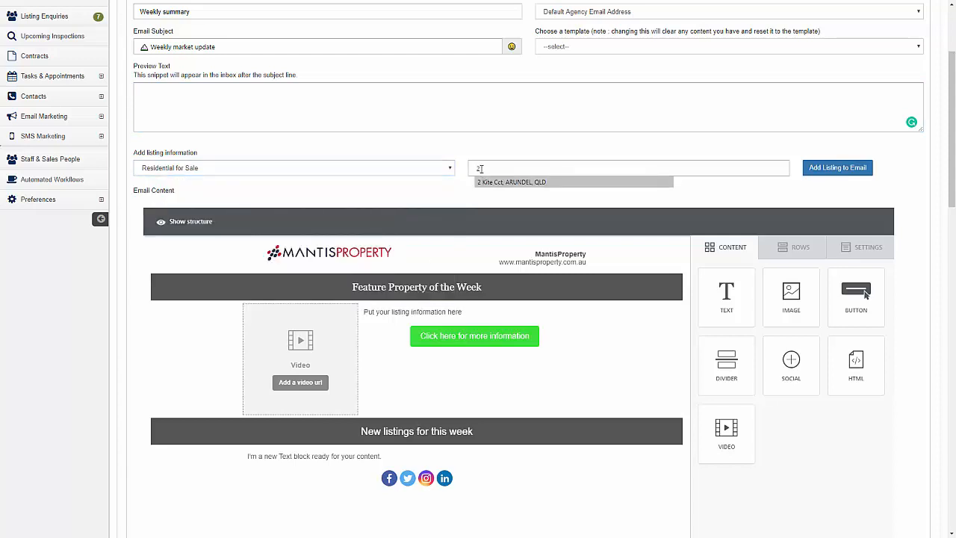
pyautogui.click(512, 183)
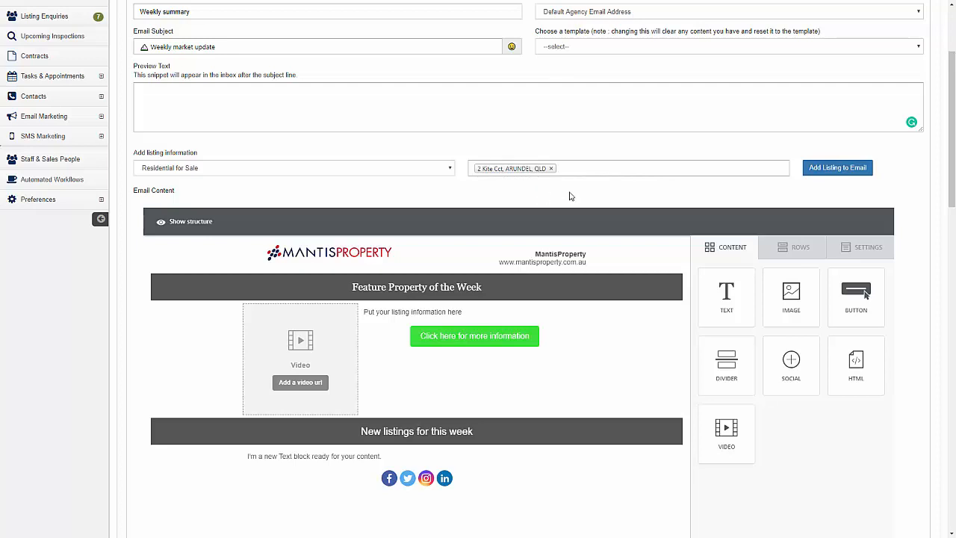
pyautogui.click(835, 170)
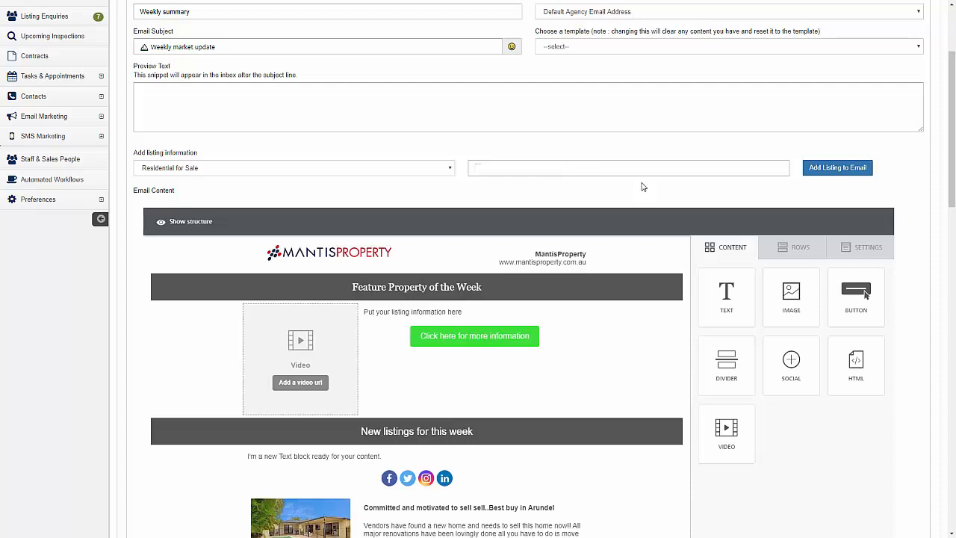
pyautogui.scroll(-2, 626, 318)
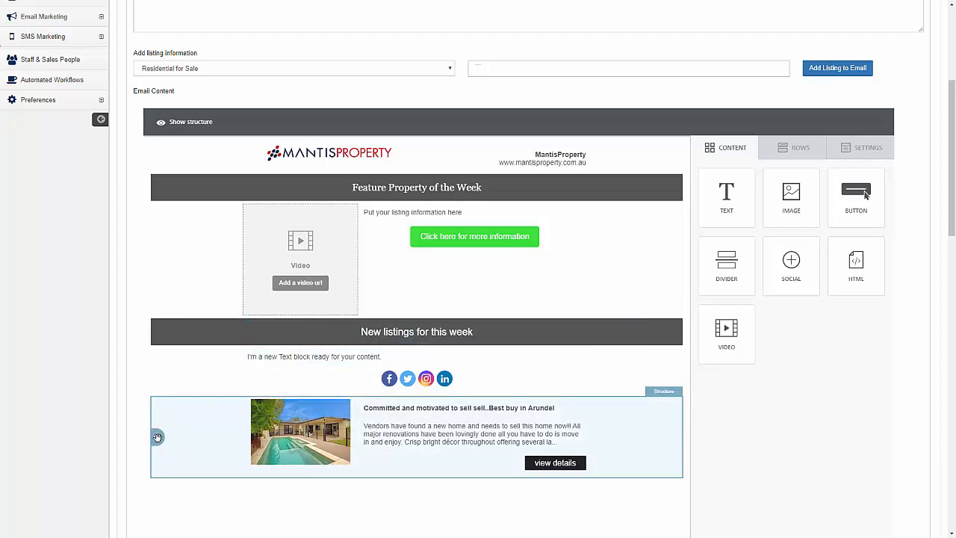
# Drag the Arundel listing block up beneath the 'New listings for this week' heading.
pyautogui.moveTo(157, 437); pyautogui.dragTo(208, 354)
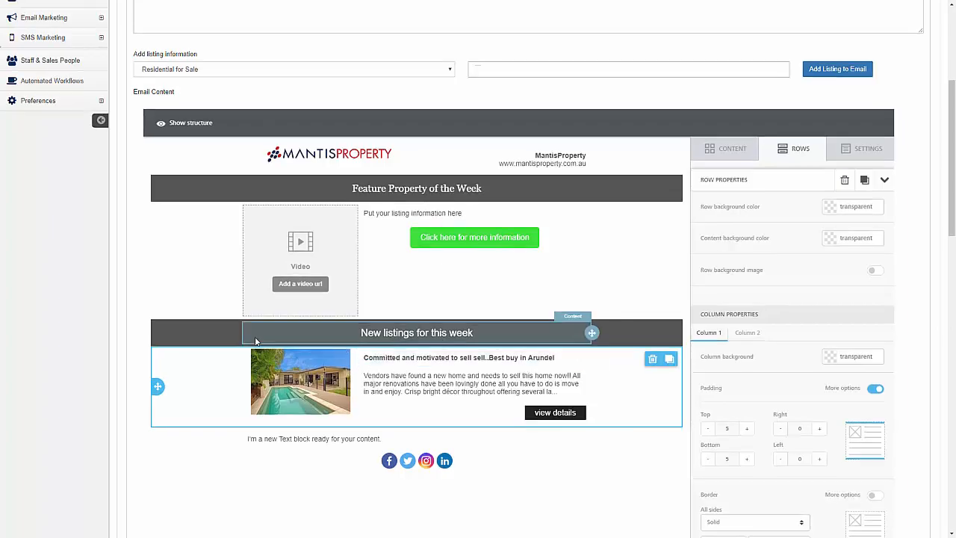
pyautogui.scroll(3, 246, 299)
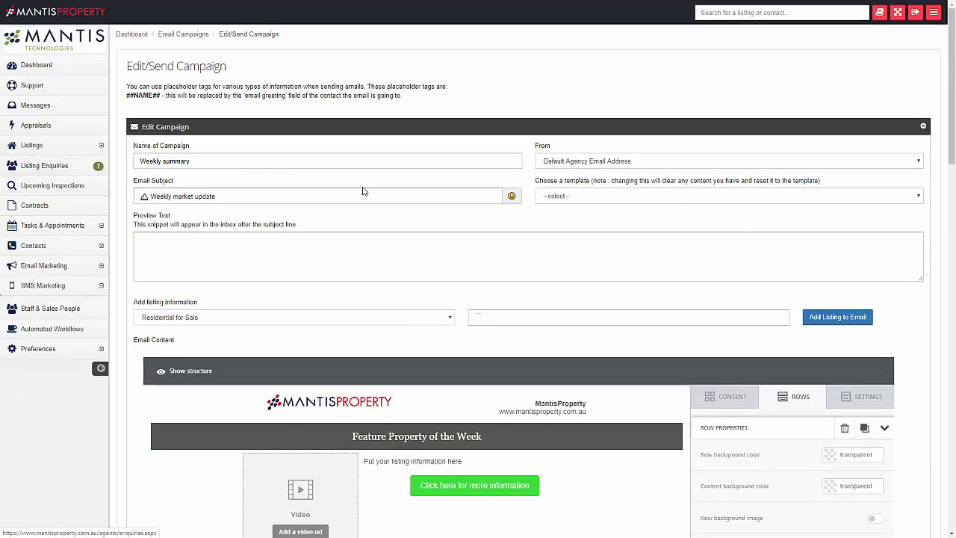
pyautogui.scroll(-3, 616, 306)
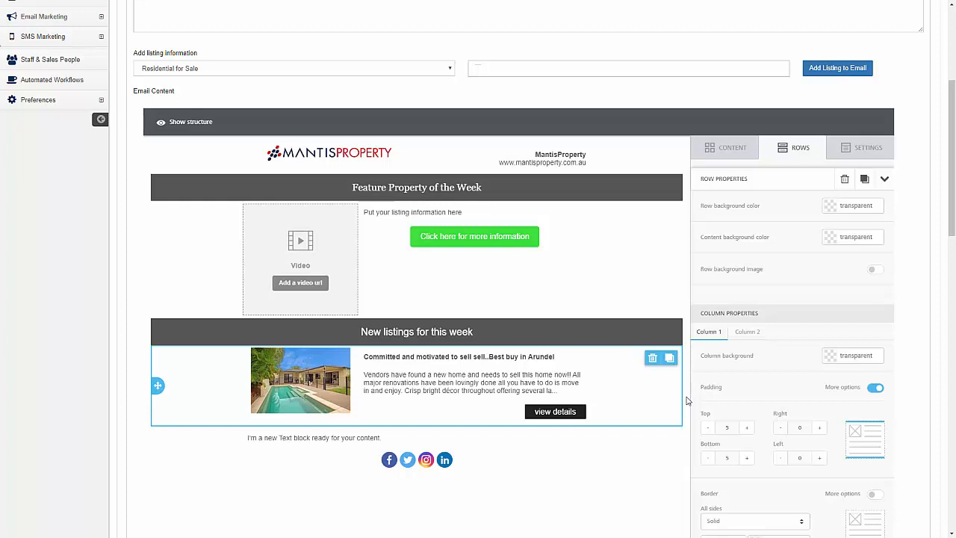
# Add the furnished Elizabeth St one-bedroom rental listing to the email.
pyautogui.scroll(1, 687, 401)
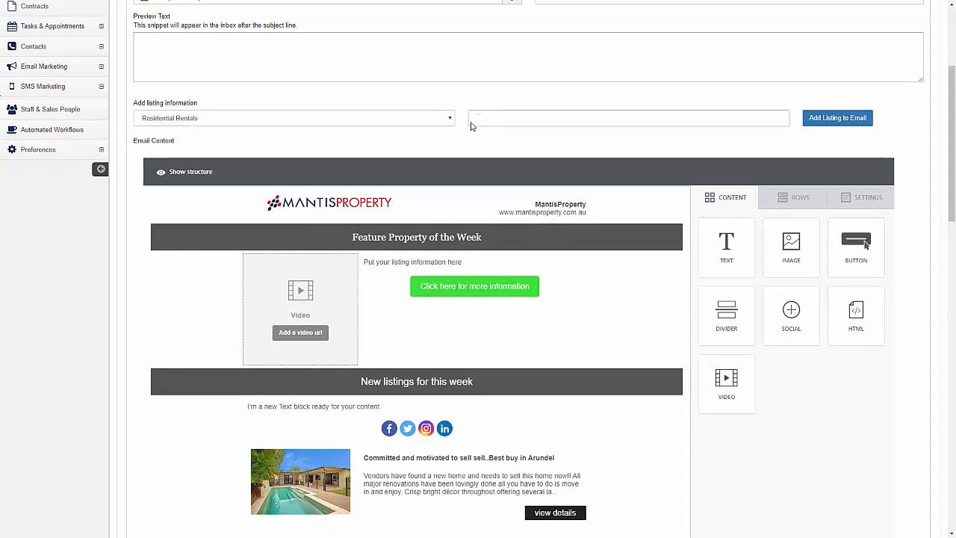
pyautogui.click(478, 117)
pyautogui.write('2')
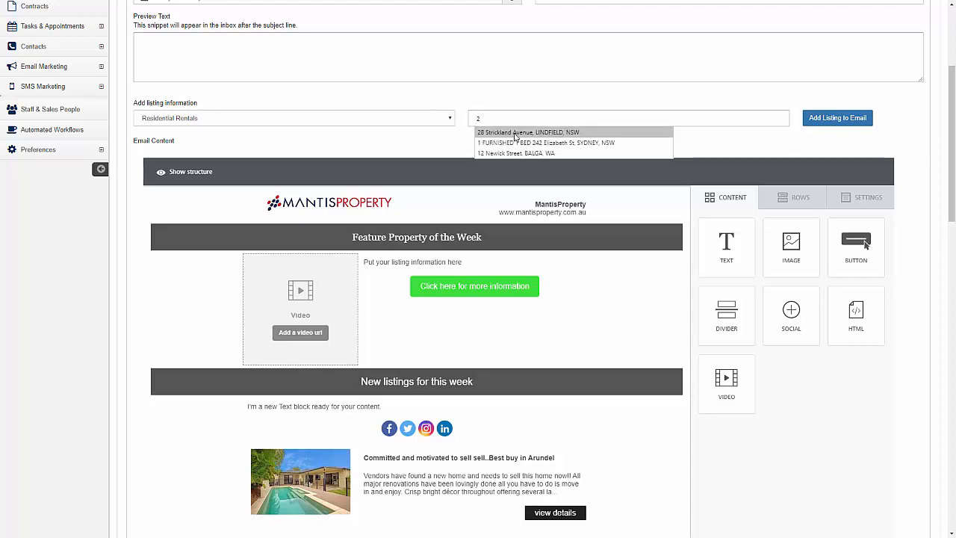
pyautogui.click(513, 143)
pyautogui.click(838, 119)
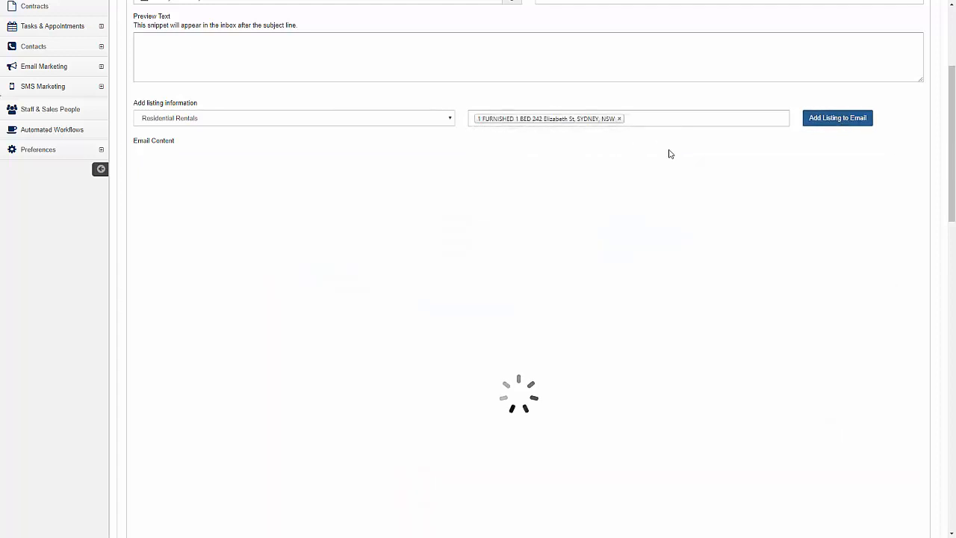
# Switch the listing type to Commercial and add the Evans Head listing.
pyautogui.click(204, 120)
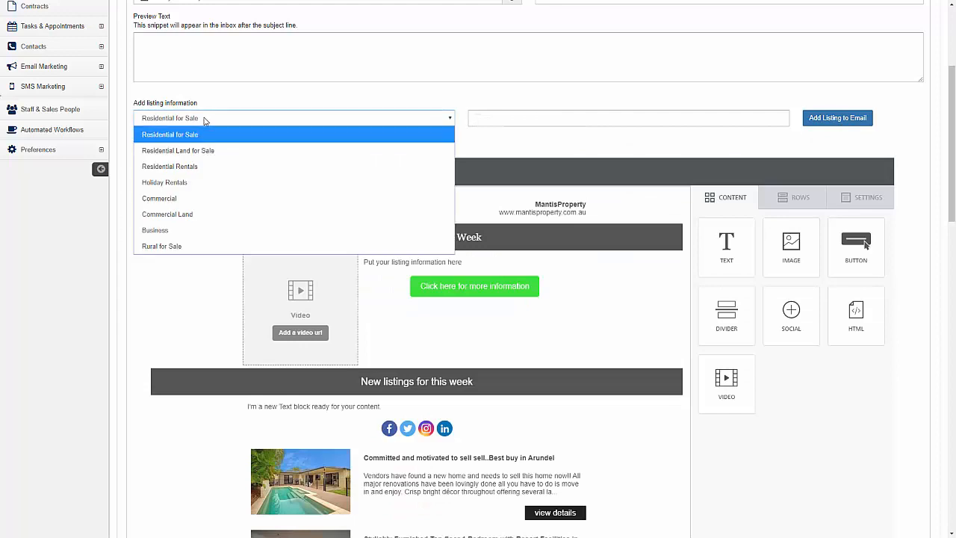
pyautogui.click(188, 197)
pyautogui.click(479, 118)
pyautogui.write('3')
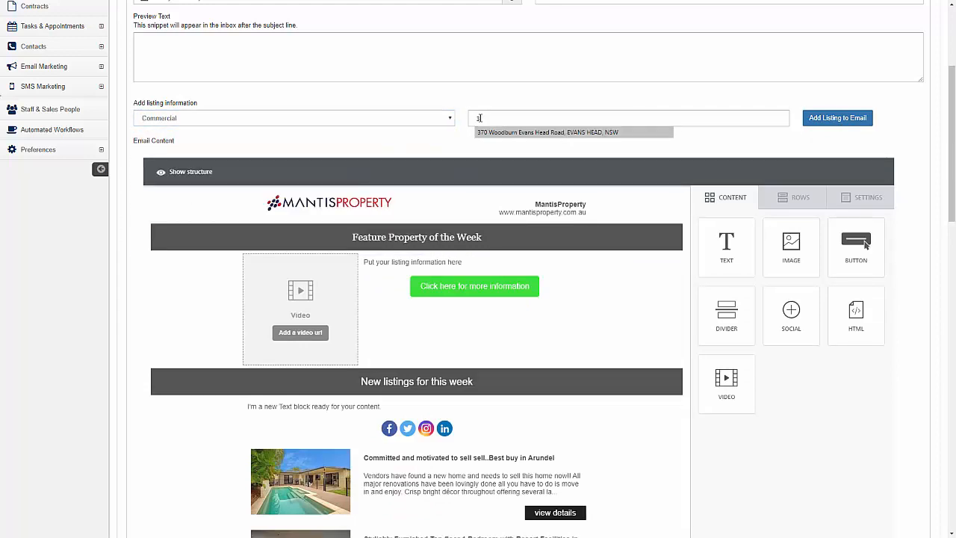
pyautogui.click(499, 133)
pyautogui.click(821, 119)
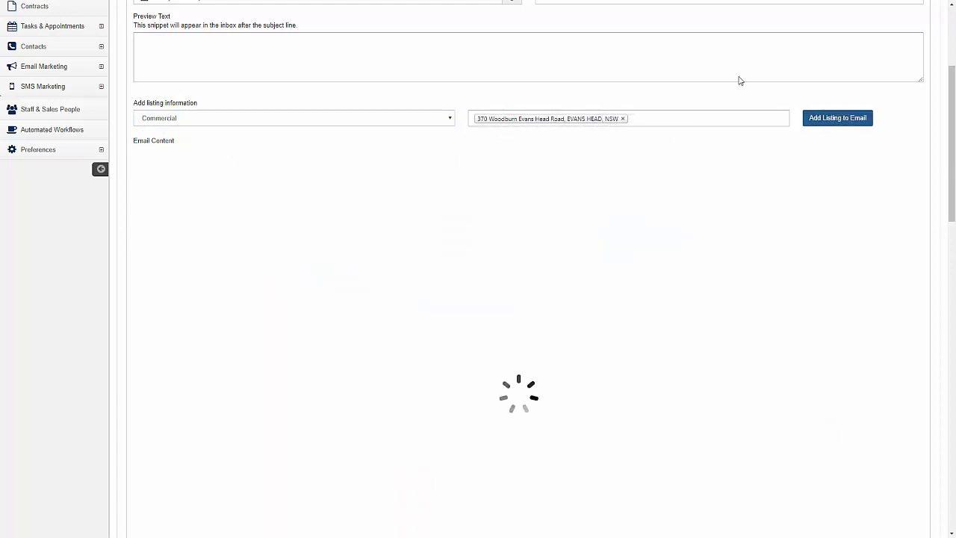
pyautogui.scroll(-4, 570, 204)
pyautogui.scroll(-1, 547, 310)
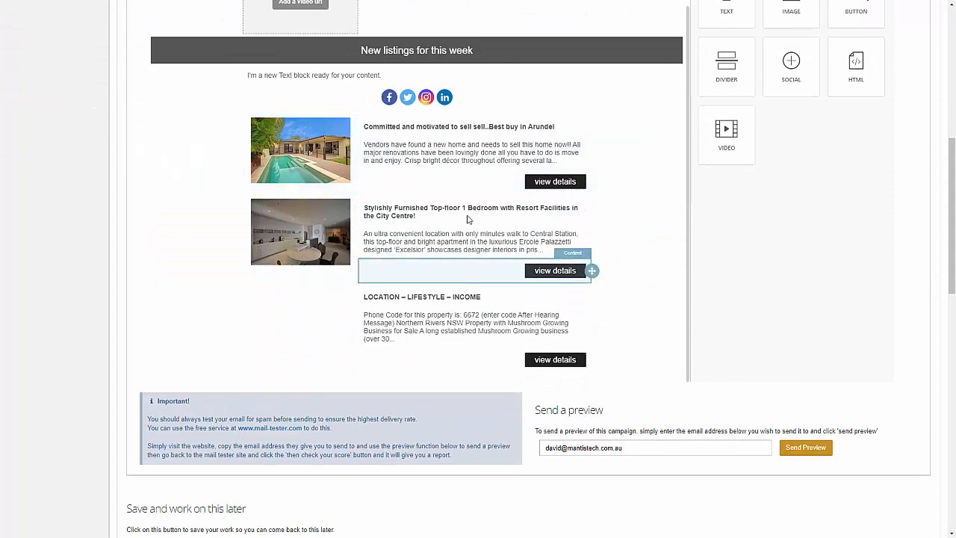
# Drag the Arundel, furnished apartment and LOCATION – LIFESTYLE – INCOME listings above the placeholder text.
pyautogui.scroll(3, 535, 224)
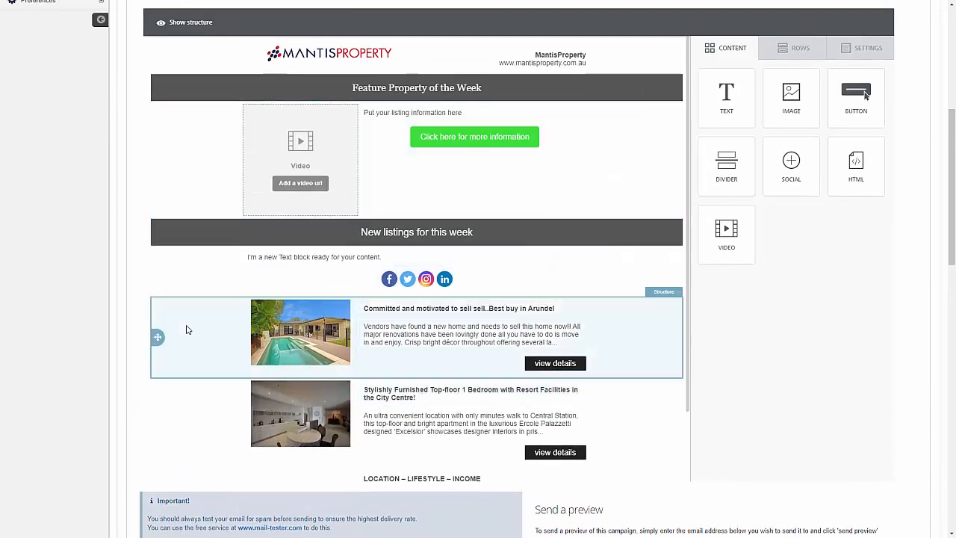
pyautogui.moveTo(157, 336); pyautogui.dragTo(209, 289)
pyautogui.moveTo(158, 417); pyautogui.dragTo(160, 333)
pyautogui.click(450, 338)
pyautogui.scroll(-3, 291, 358)
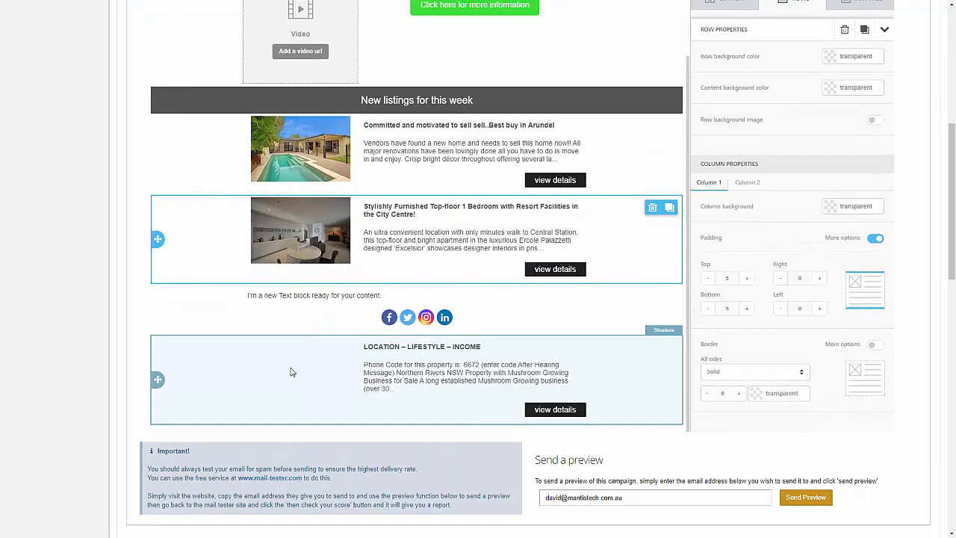
pyautogui.moveTo(157, 377); pyautogui.dragTo(167, 297)
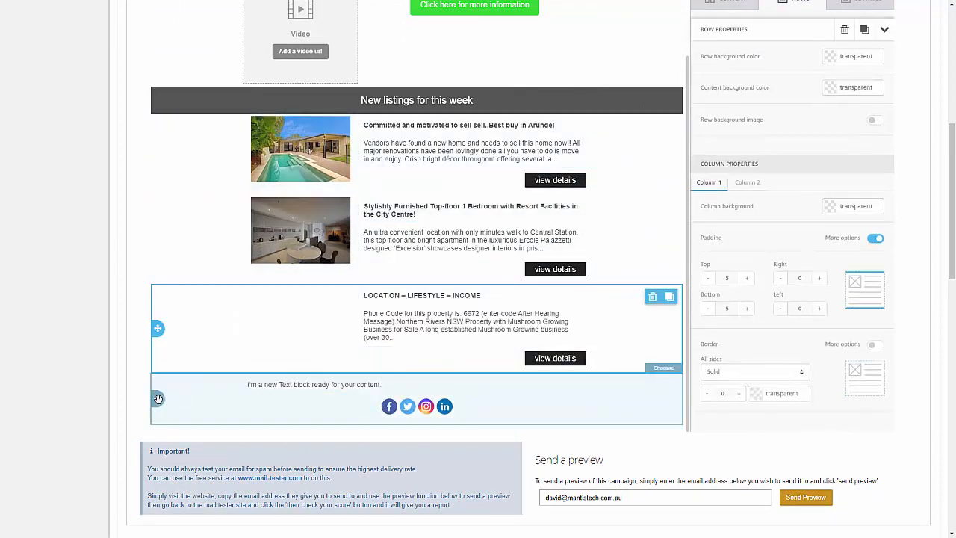
# Delete the placeholder text block and confirm the removal.
pyautogui.click(336, 384)
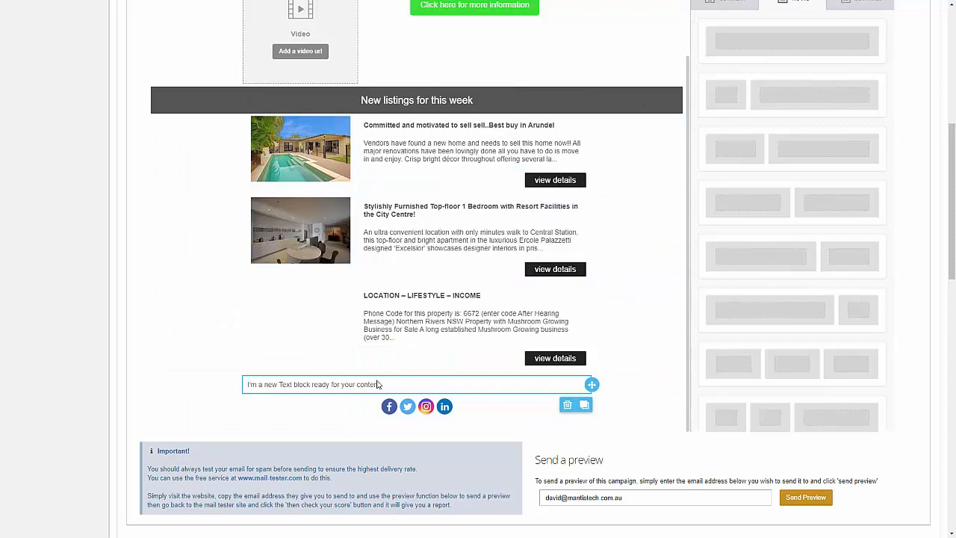
pyautogui.click(567, 407)
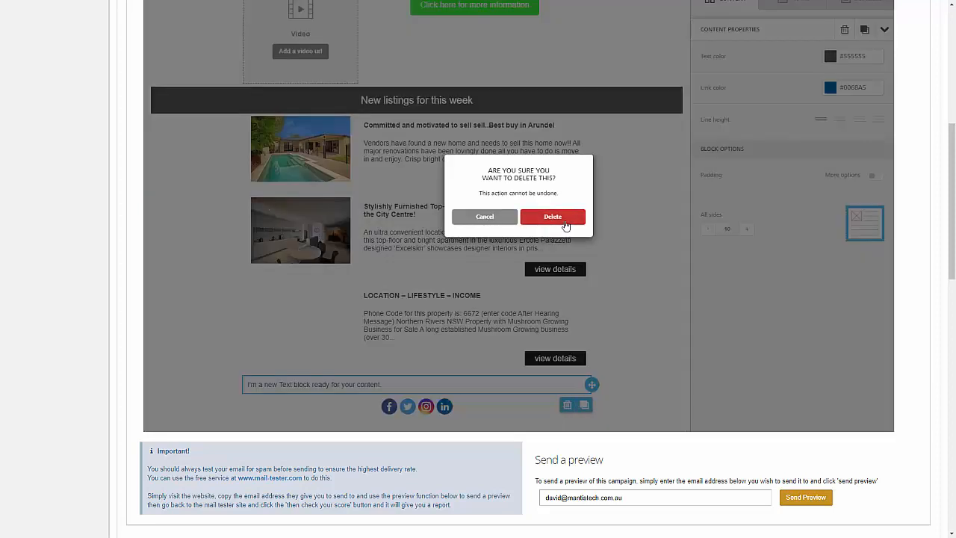
pyautogui.click(553, 216)
# Paste the YouTube link into the feature video block's Video url field to load its preview.
pyautogui.scroll(5, 633, 327)
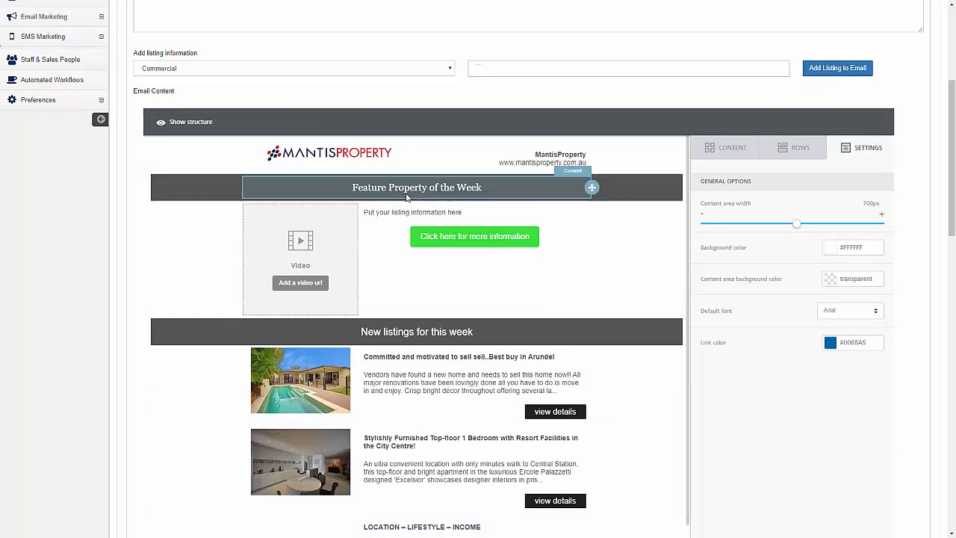
pyautogui.click(293, 290)
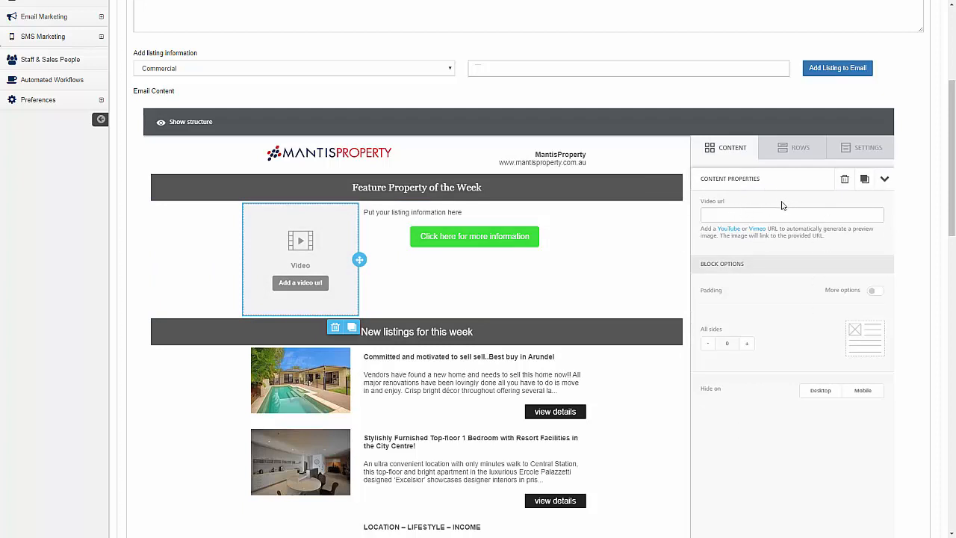
pyautogui.click(751, 215)
pyautogui.write('https://www.youtube.com/watch?v=vd178cZL51U')
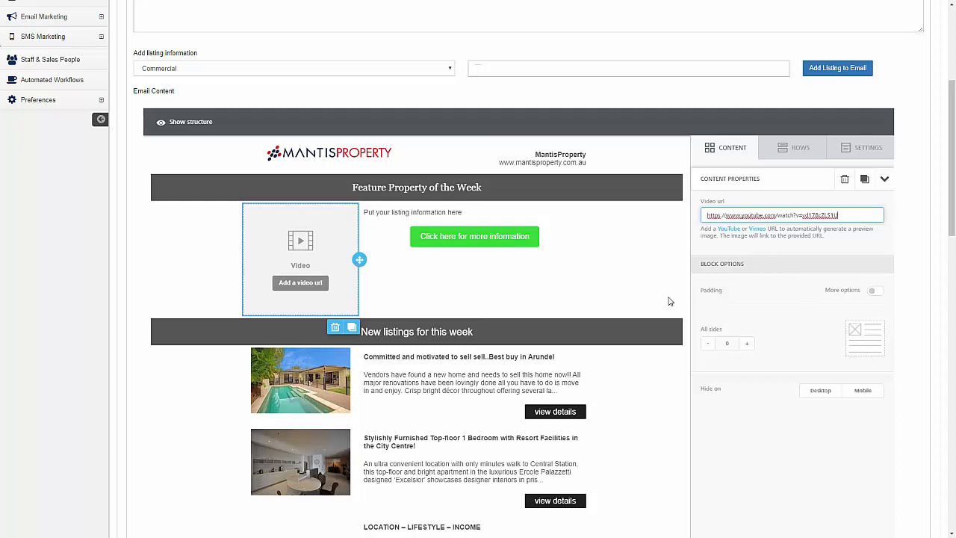
pyautogui.click(603, 358)
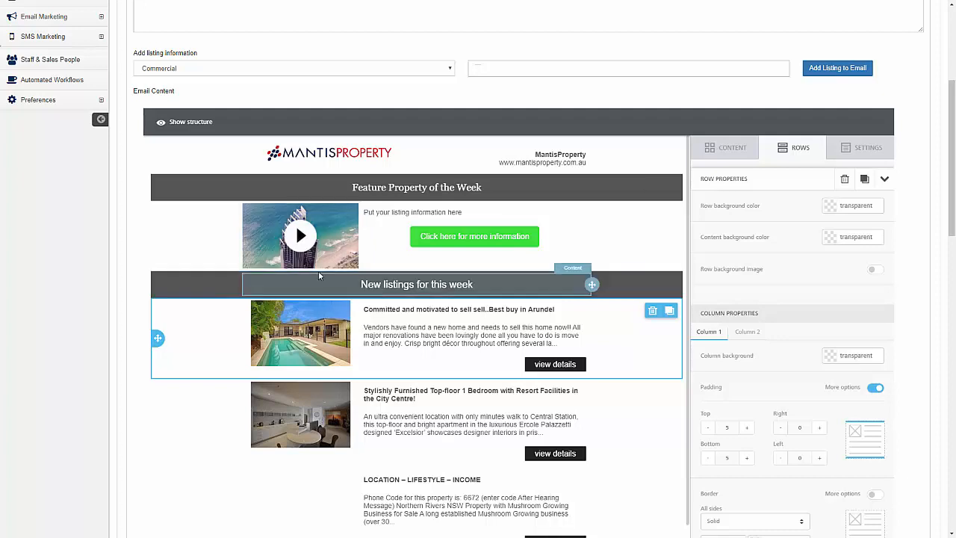
# Replace the feature placeholder with the 'Gold Coast Property Investment' heading and the pasted address.
pyautogui.click(485, 213)
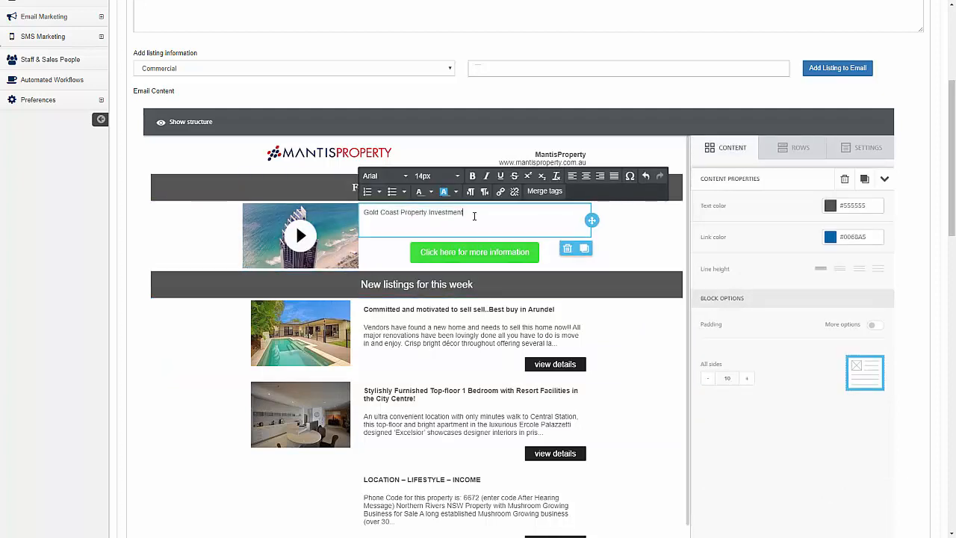
pyautogui.press('Return')
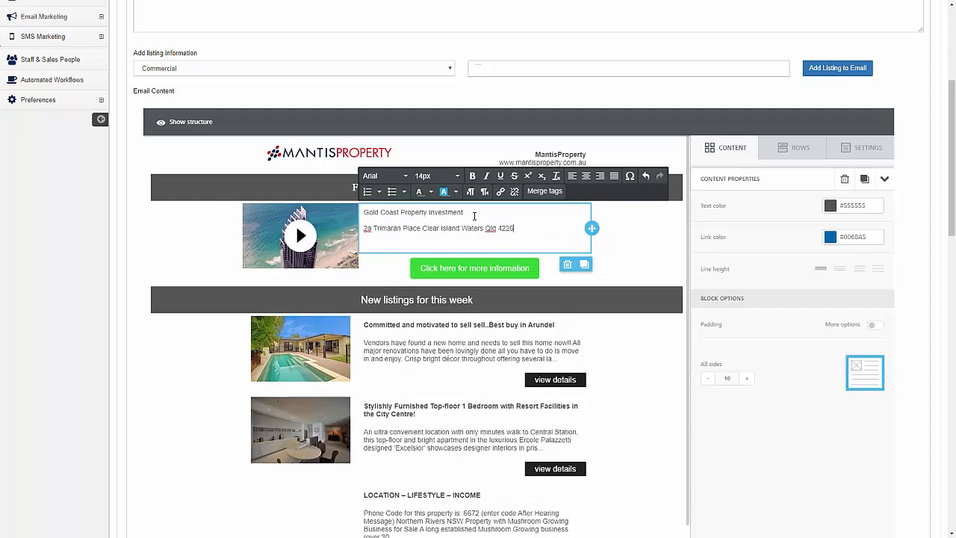
pyautogui.click(480, 261)
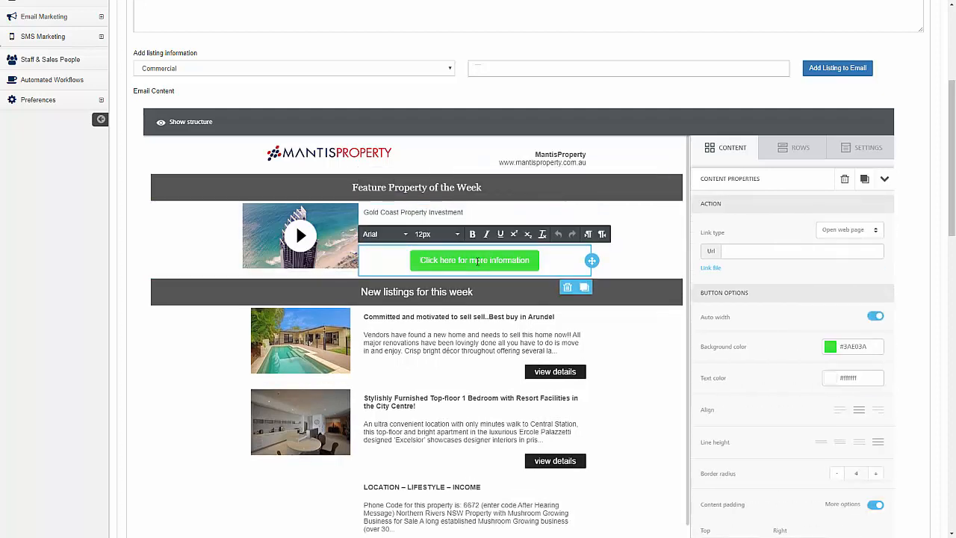
pyautogui.click(748, 251)
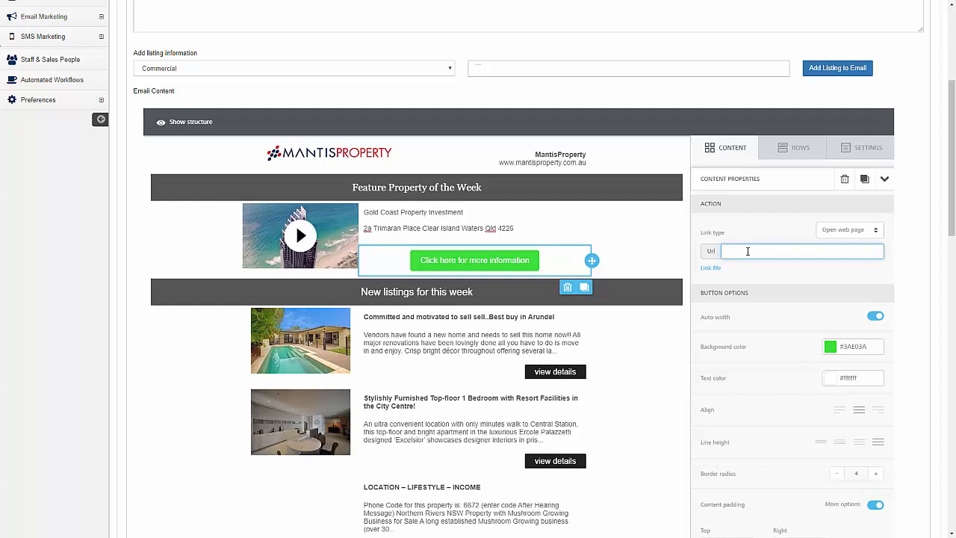
pyautogui.write('https://www.mantisproperty.com.au')
# Save the campaign's content updates and acknowledge the confirmation.
pyautogui.scroll(-5, 610, 343)
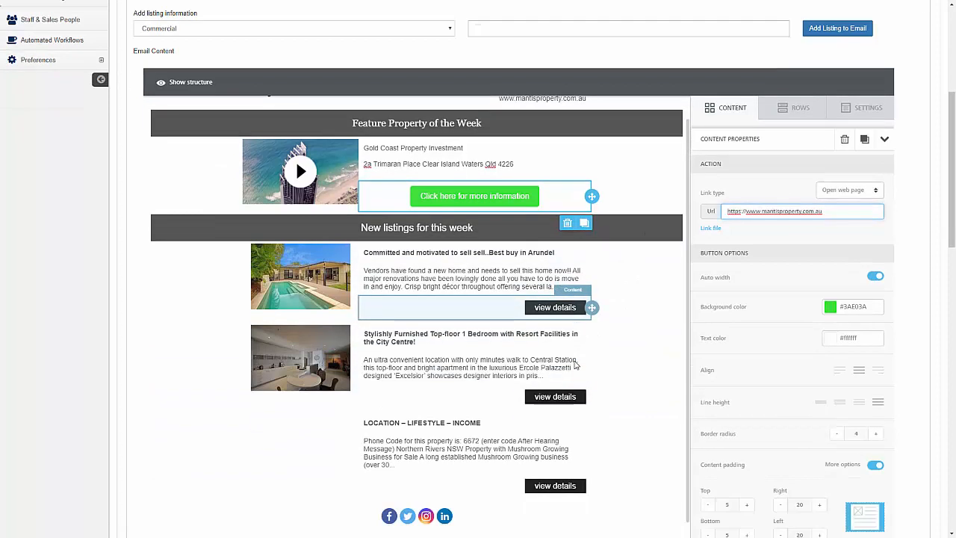
pyautogui.scroll(4, 608, 303)
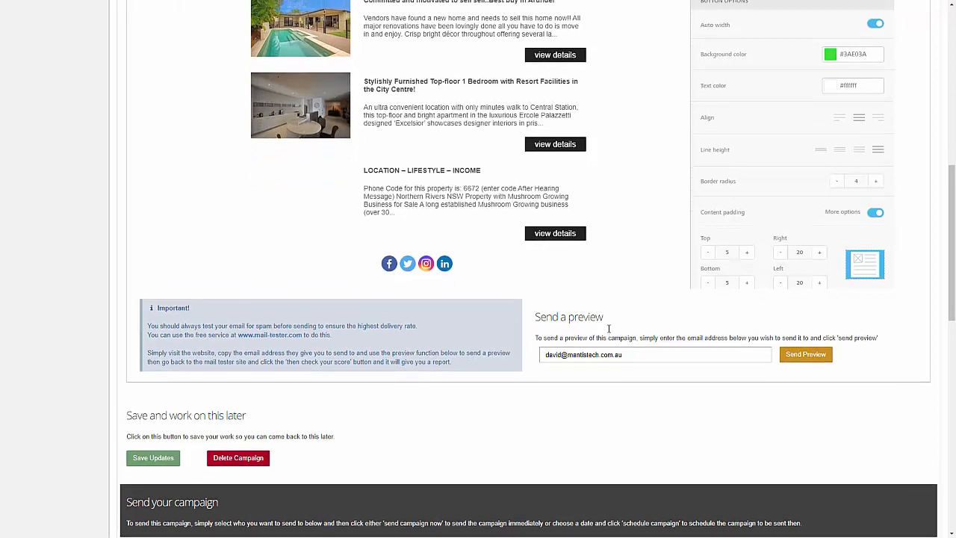
pyautogui.scroll(2, 387, 256)
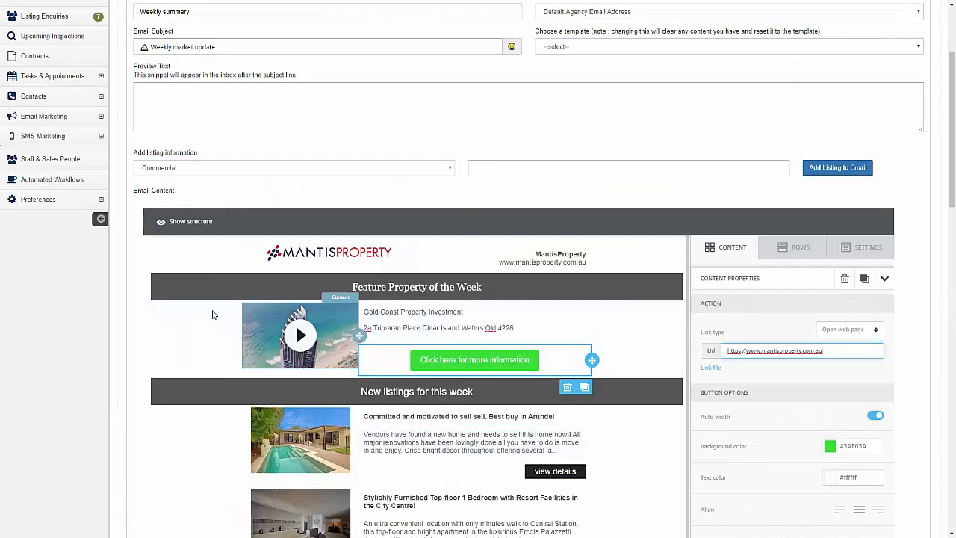
pyautogui.scroll(-2, 156, 319)
pyautogui.scroll(-4, 156, 319)
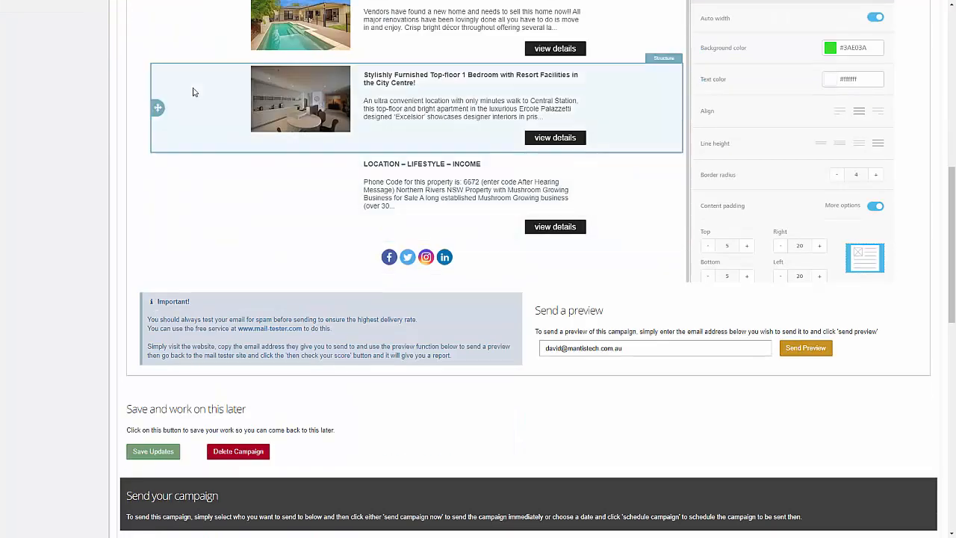
pyautogui.scroll(-3, 192, 90)
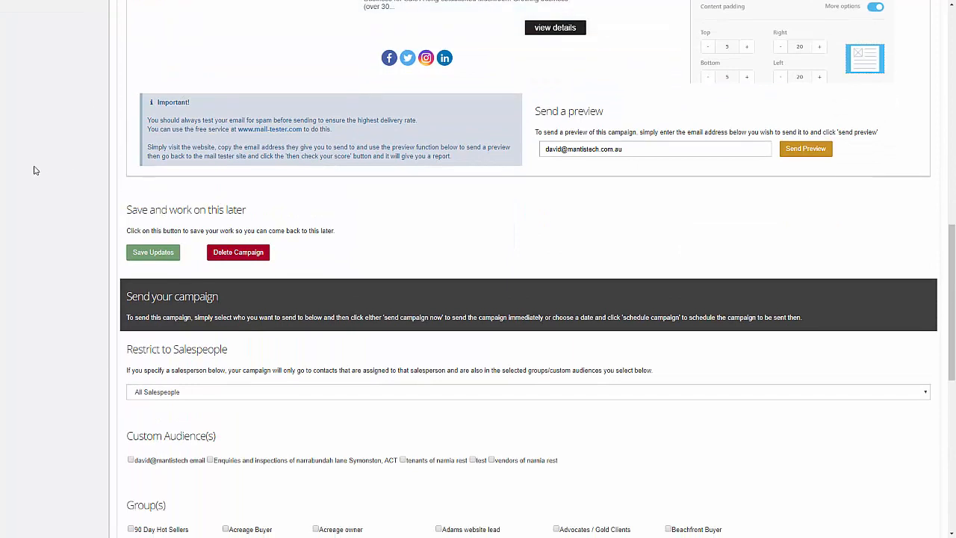
pyautogui.scroll(-1, 33, 170)
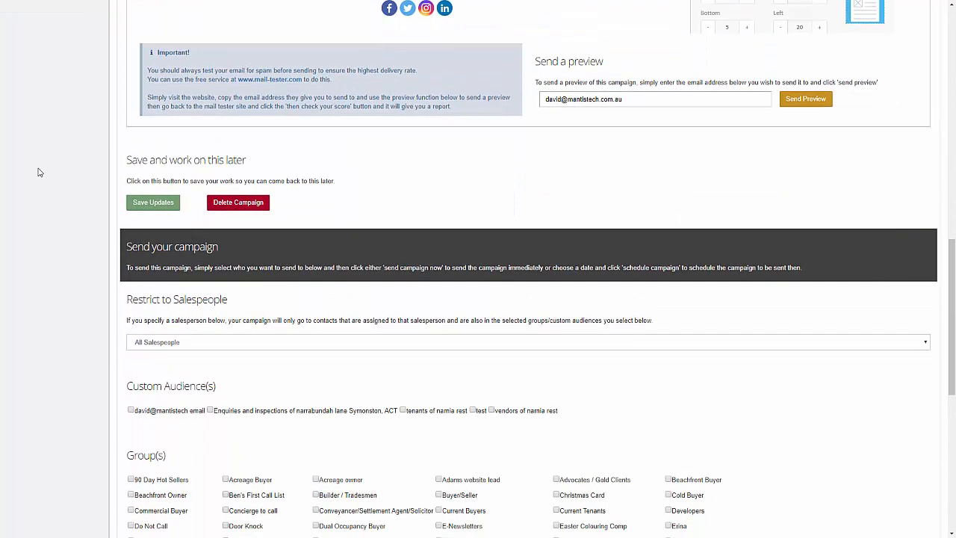
pyautogui.click(158, 208)
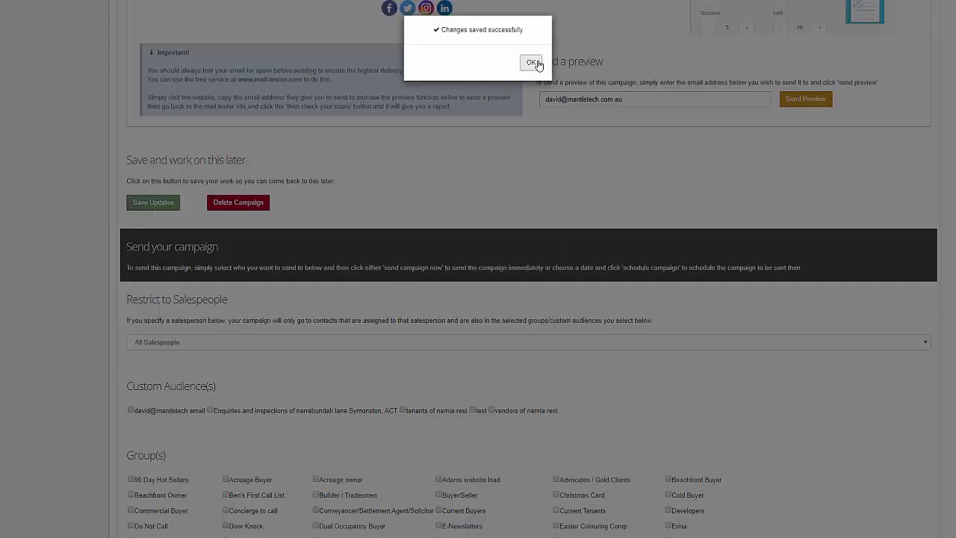
pyautogui.click(532, 63)
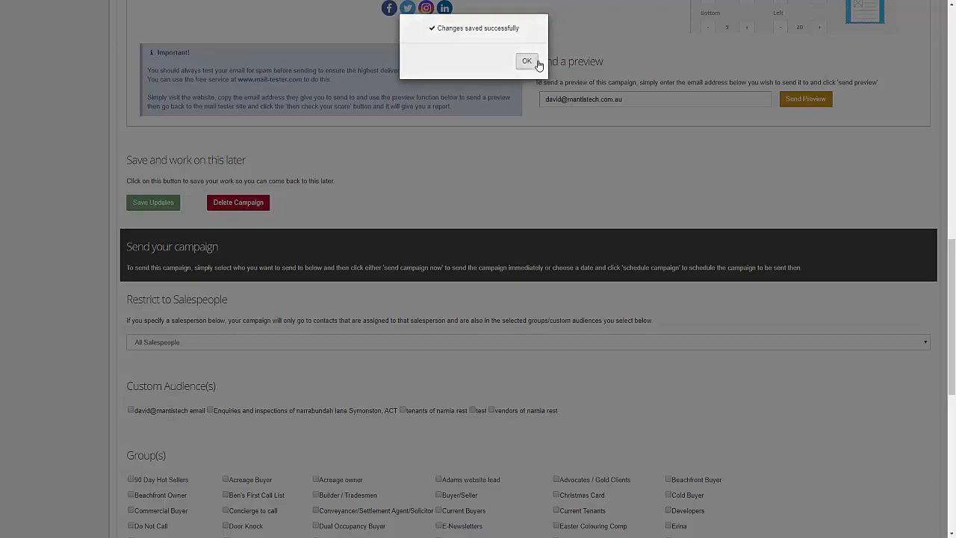
# Return to the top of the page and expand the Email Marketing menu.
pyautogui.scroll(5, 277, 267)
pyautogui.scroll(-3, 261, 268)
pyautogui.scroll(-3, 260, 268)
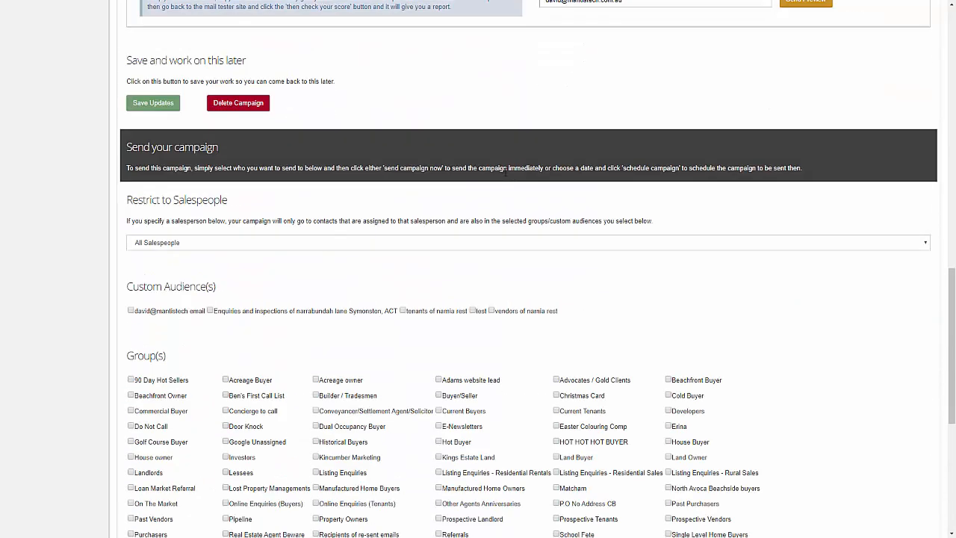
pyautogui.scroll(3, 371, 245)
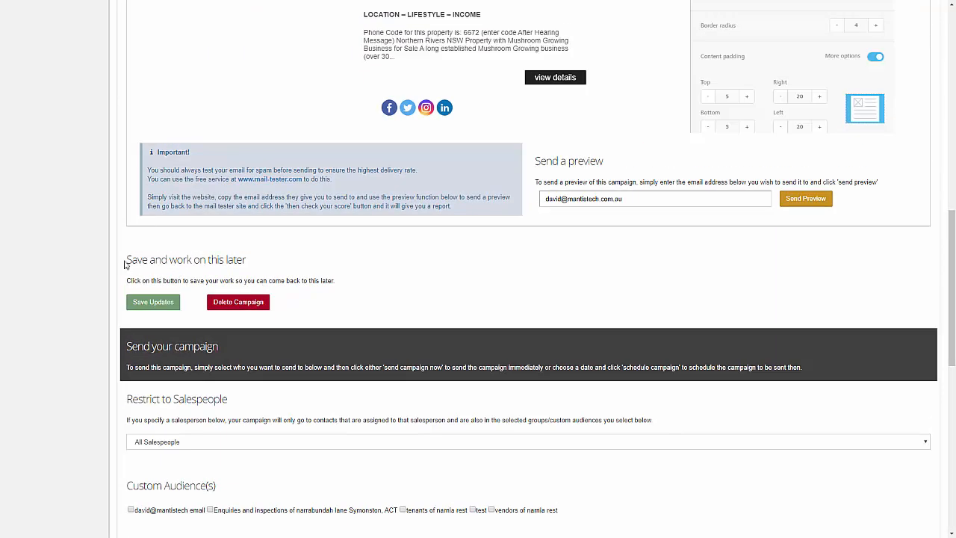
pyautogui.scroll(5, 128, 262)
pyautogui.scroll(5, 126, 264)
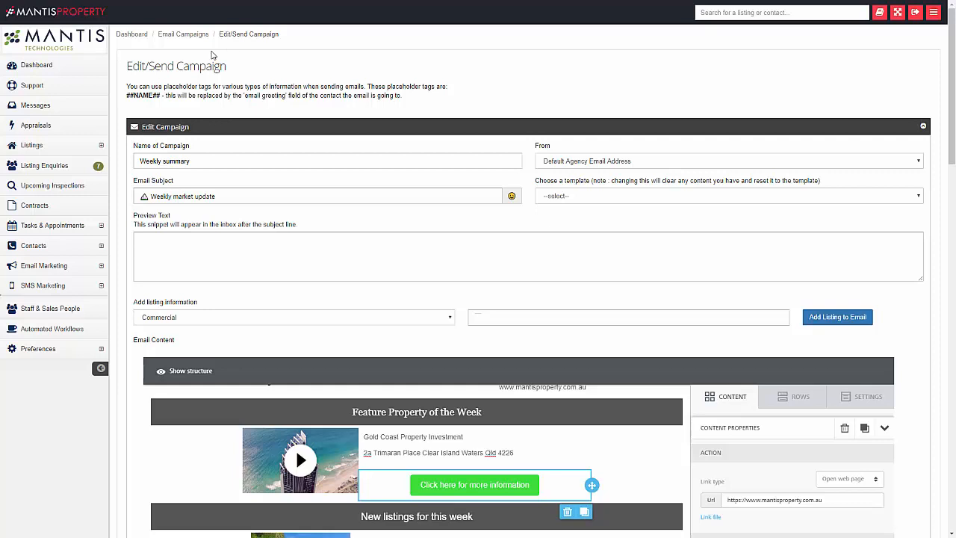
pyautogui.click(50, 269)
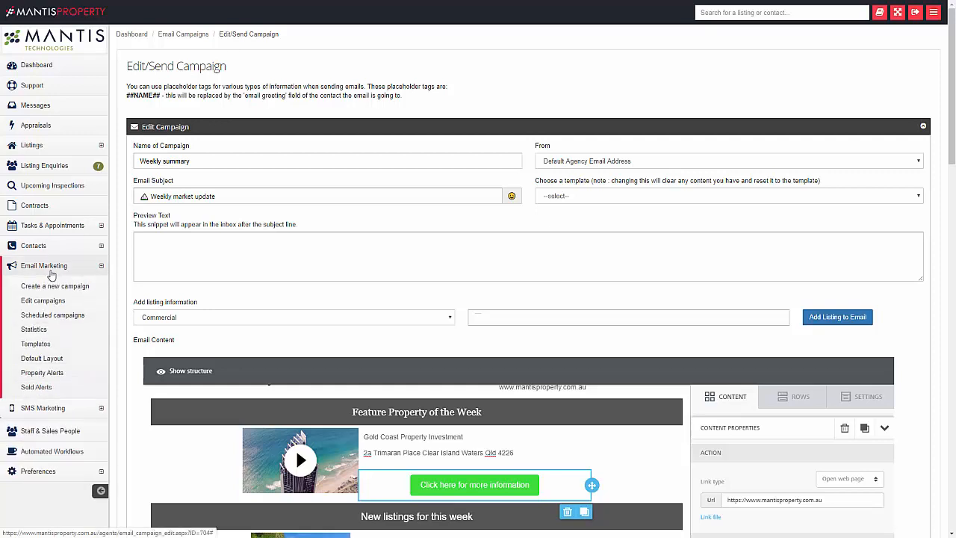
# List everyone's existing email campaigns, with Weekly summary dated 19/02/2020 at the top.
pyautogui.click(63, 302)
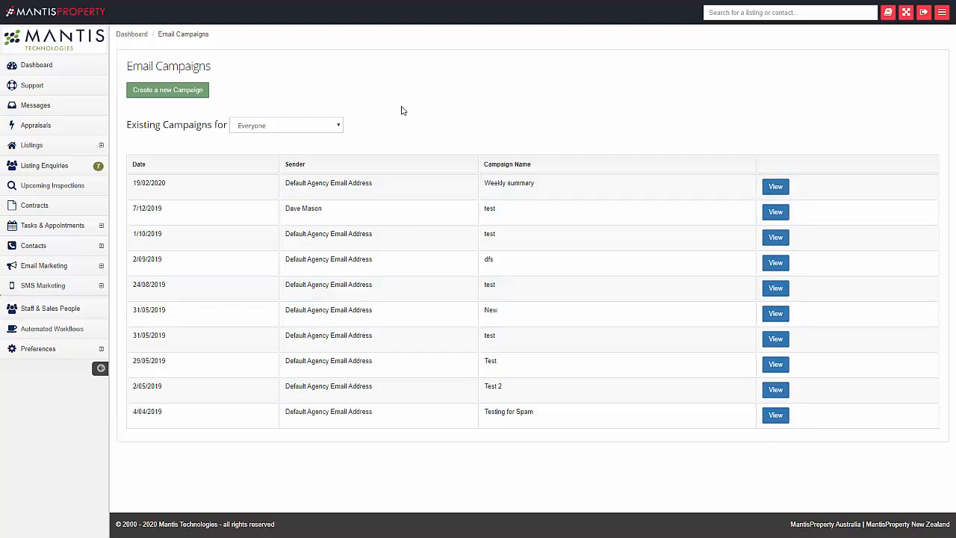
pyautogui.click(295, 127)
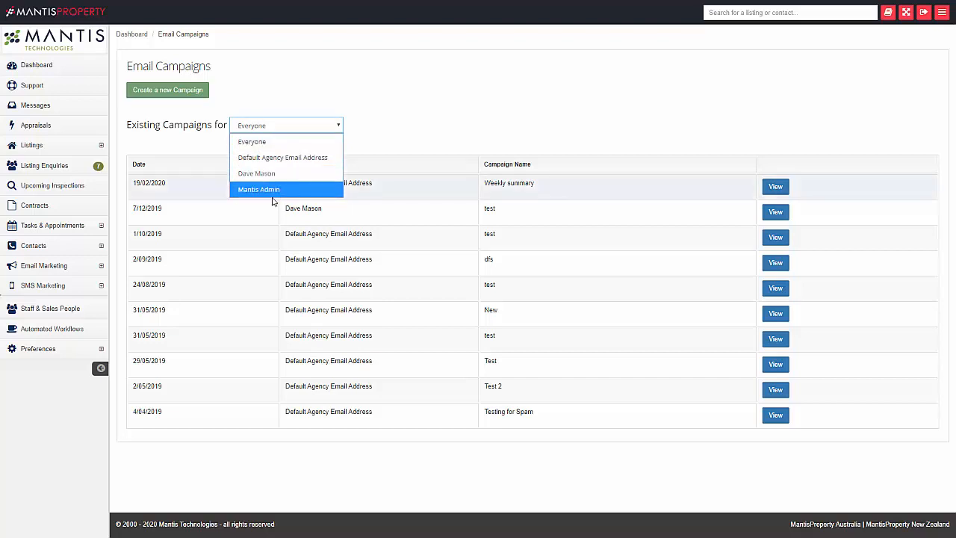
pyautogui.click(388, 91)
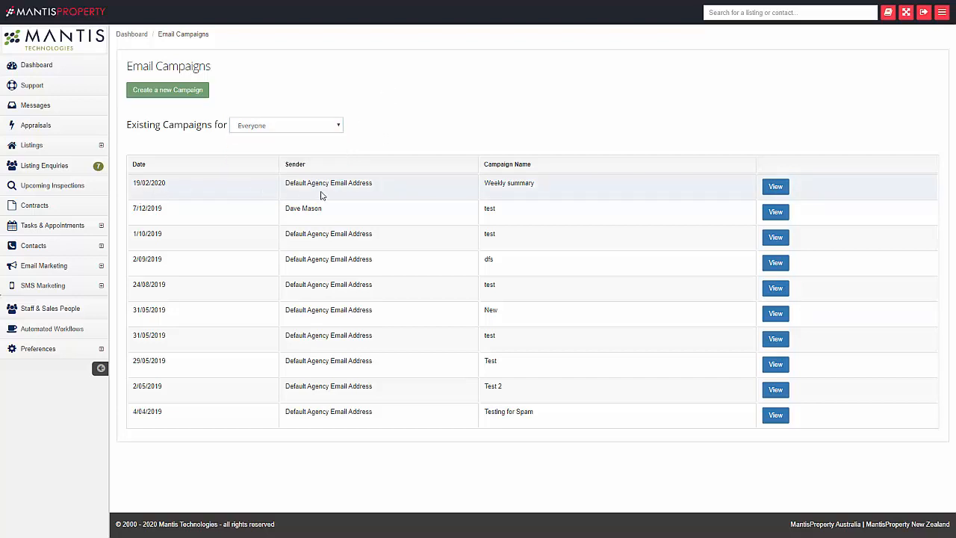
# Open the Weekly summary row in the editor and review its preview and send options.
pyautogui.click(774, 188)
pyautogui.scroll(-9, 777, 191)
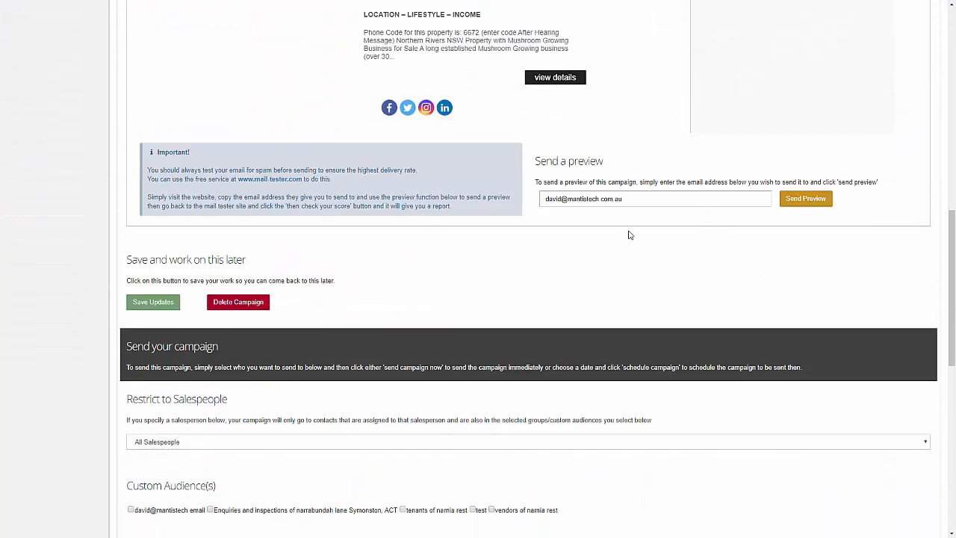
pyautogui.scroll(1, 628, 239)
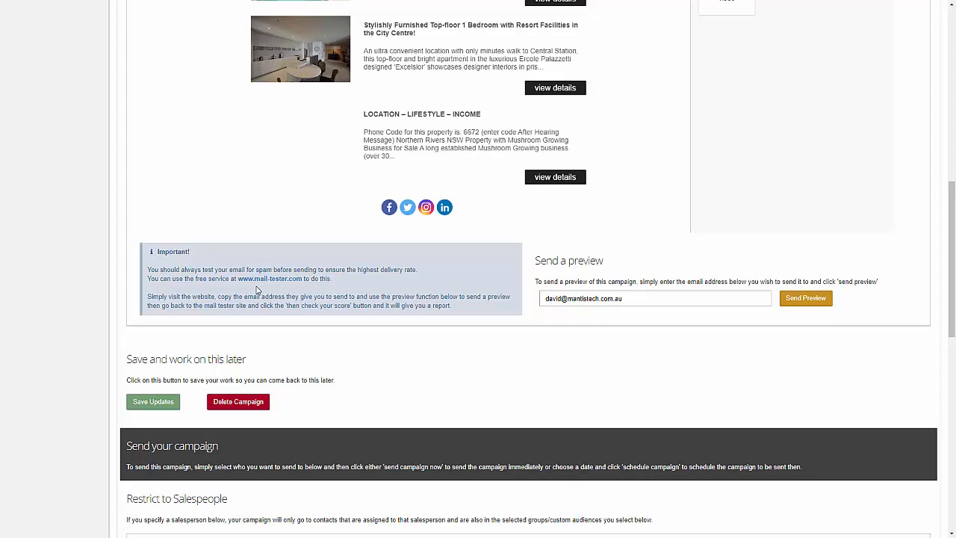
pyautogui.scroll(-4, 437, 224)
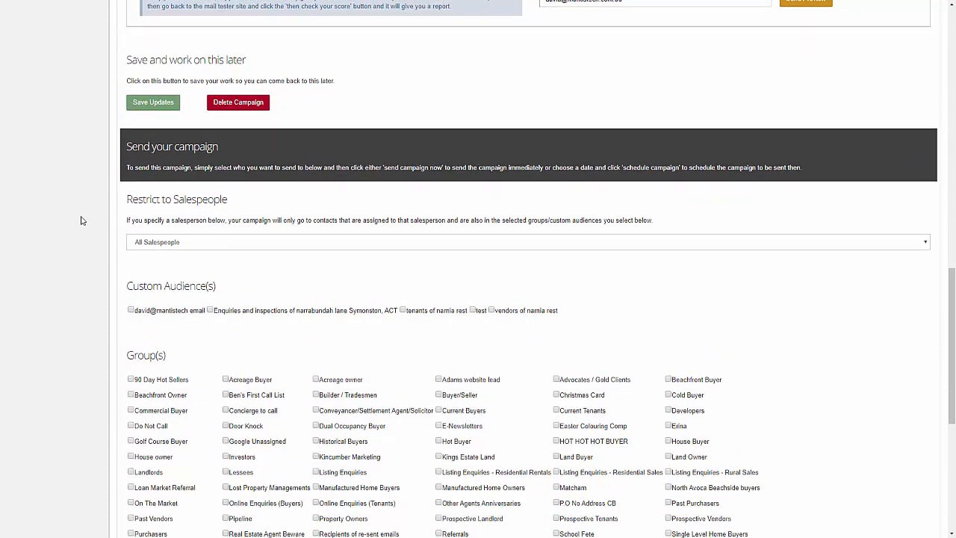
pyautogui.scroll(-1, 82, 217)
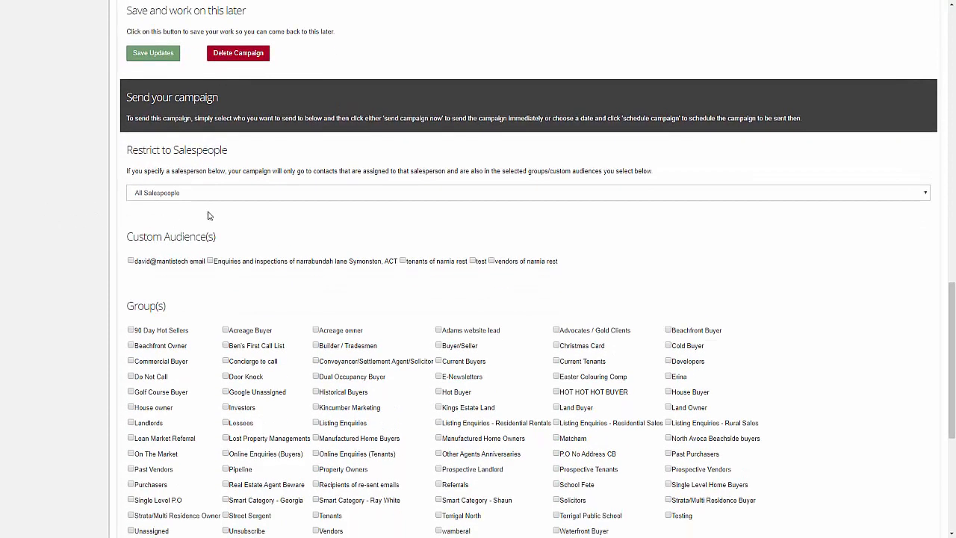
pyautogui.scroll(-2, 88, 224)
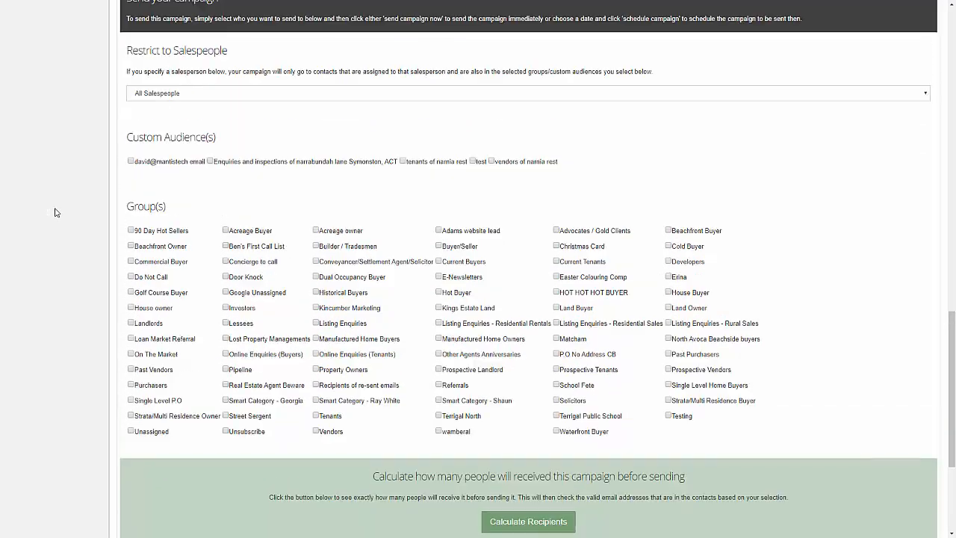
pyautogui.scroll(1, 60, 213)
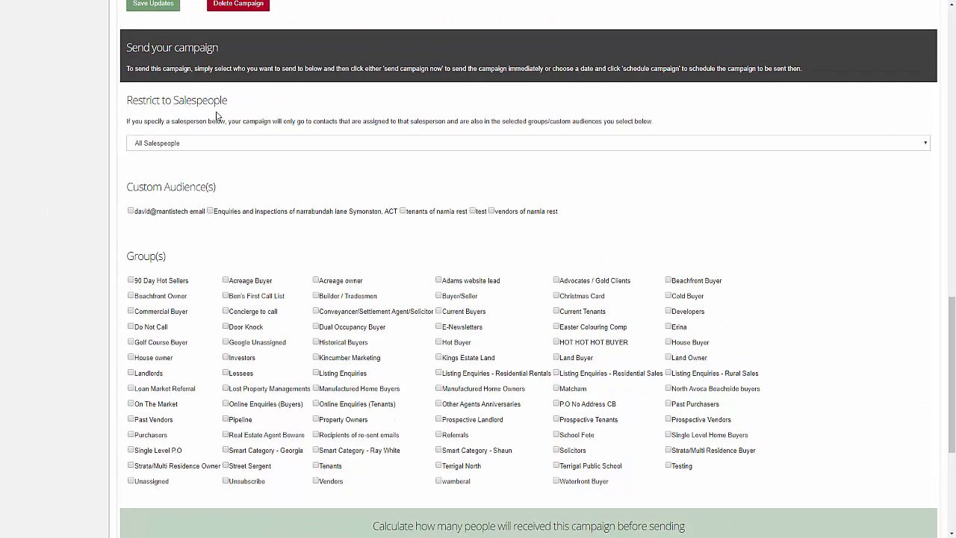
pyautogui.click(179, 146)
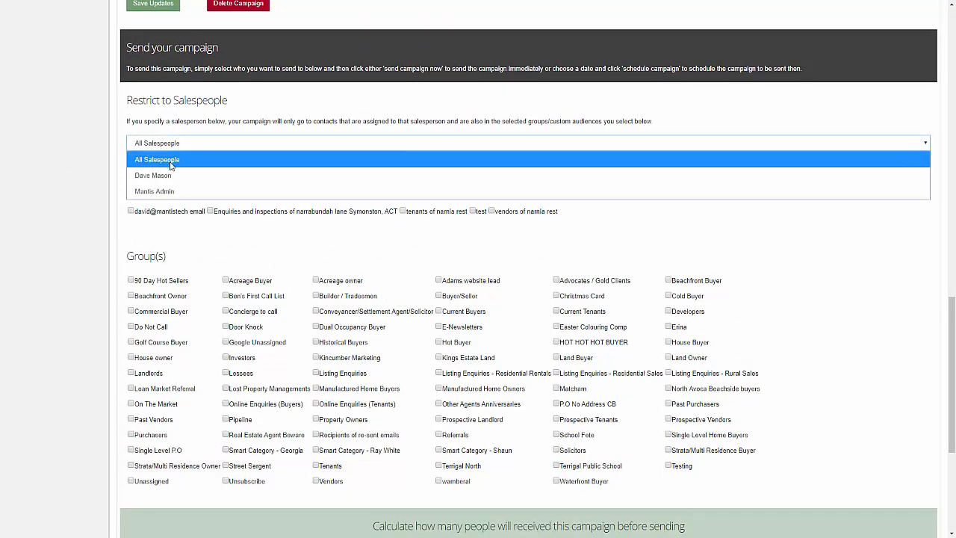
pyautogui.click(73, 167)
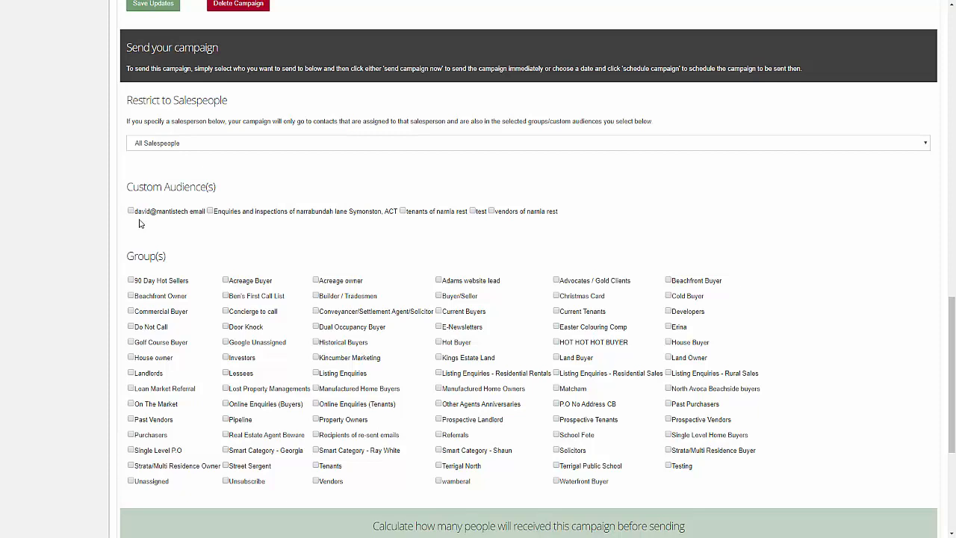
pyautogui.scroll(-2, 139, 223)
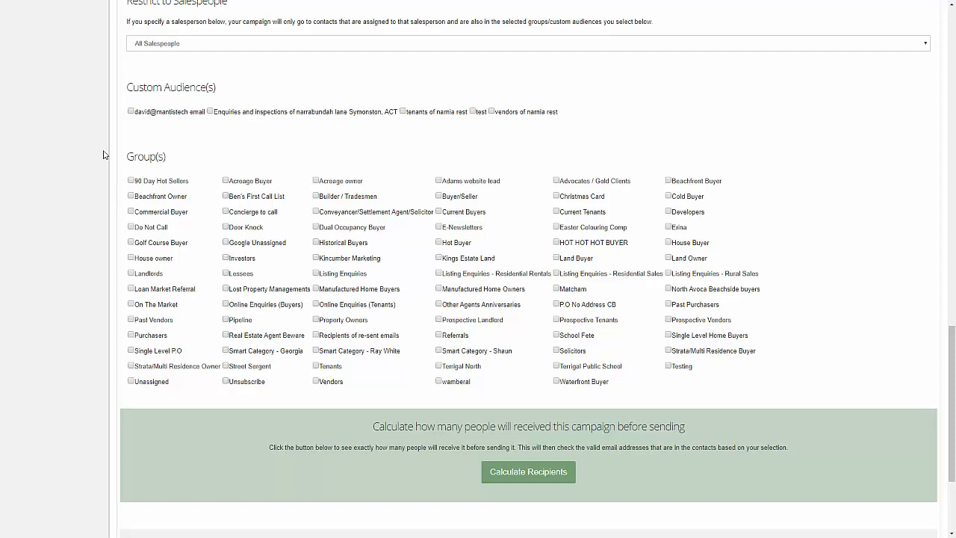
pyautogui.scroll(-3, 103, 155)
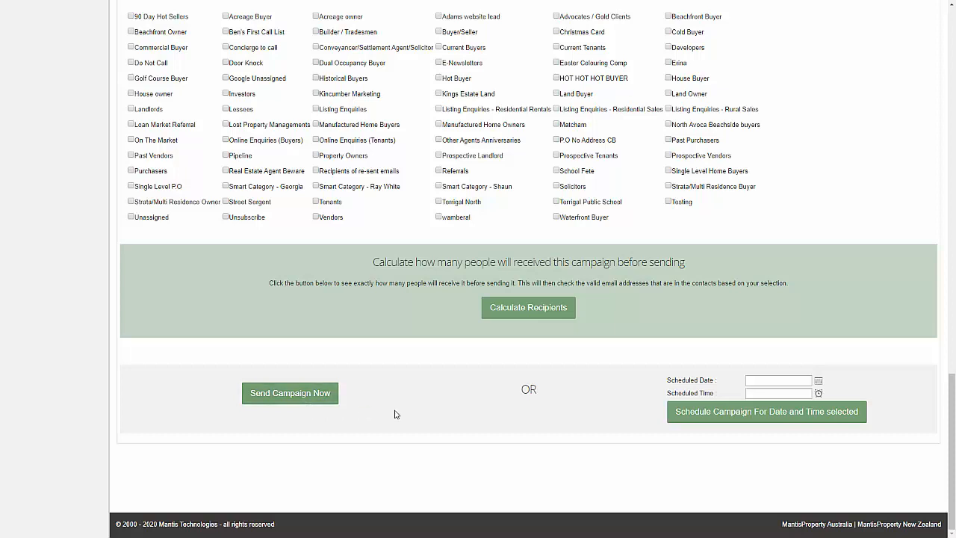
# Pick 19 June 2020 and 4:00 AM as the send time, then schedule the campaign.
pyautogui.click(784, 382)
pyautogui.click(716, 372)
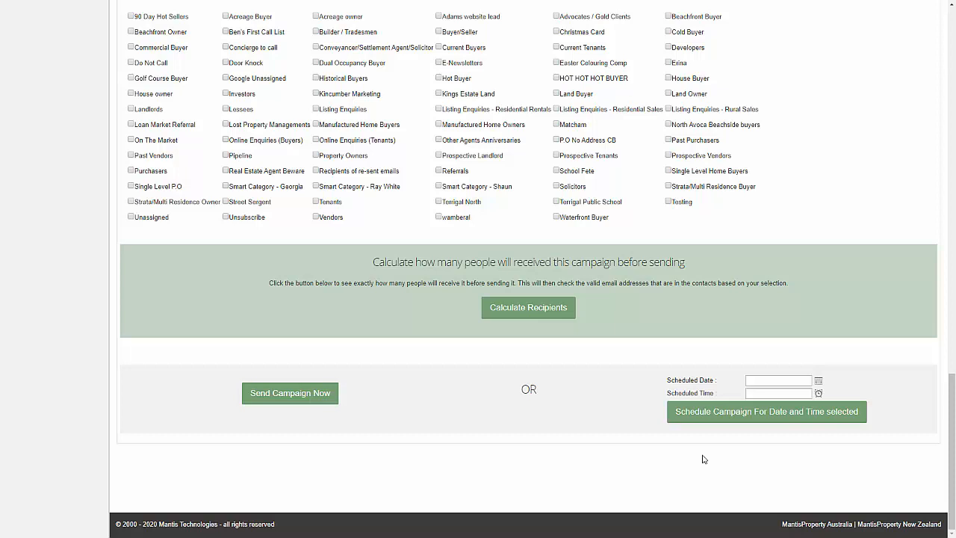
pyautogui.click(819, 382)
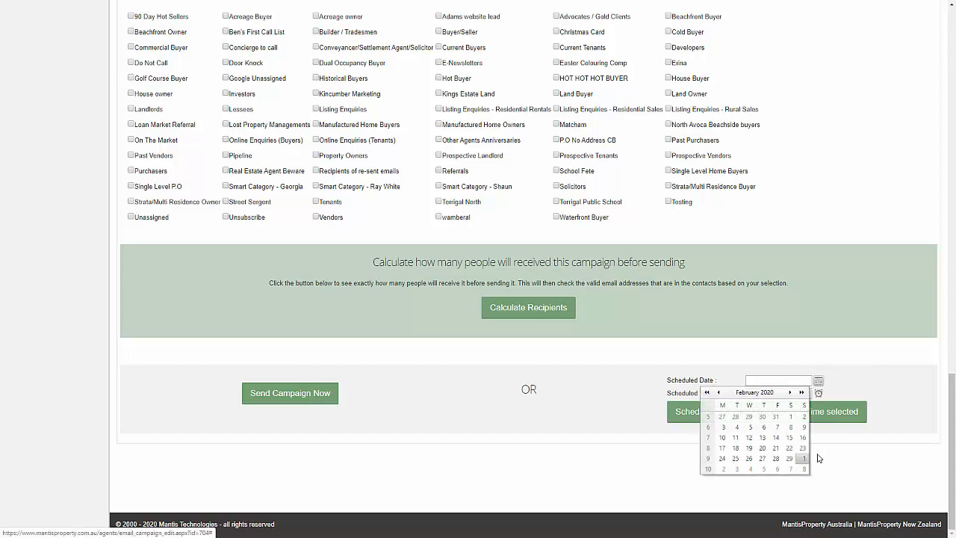
pyautogui.click(790, 392)
pyautogui.click(789, 392)
pyautogui.click(790, 392)
pyautogui.click(790, 392)
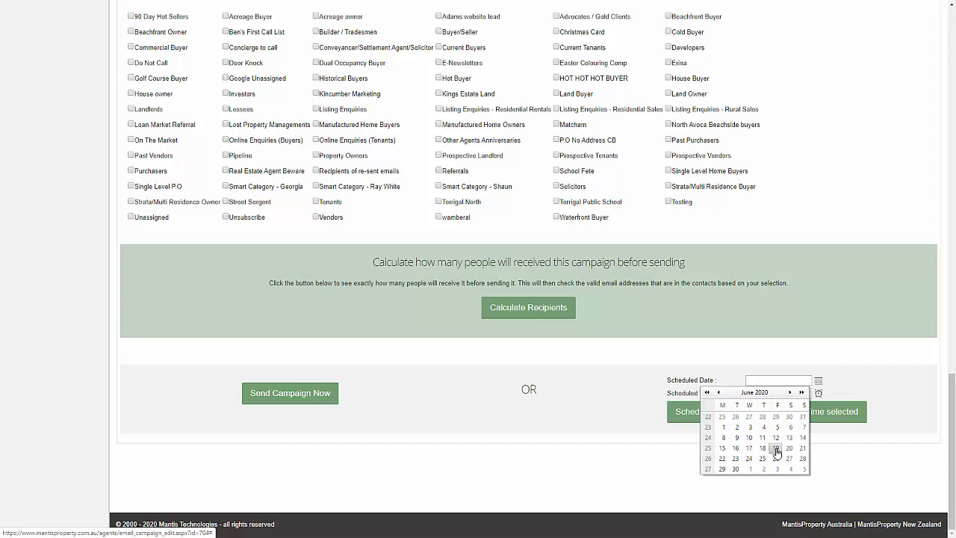
pyautogui.click(776, 447)
pyautogui.click(818, 393)
pyautogui.click(758, 431)
pyautogui.click(766, 410)
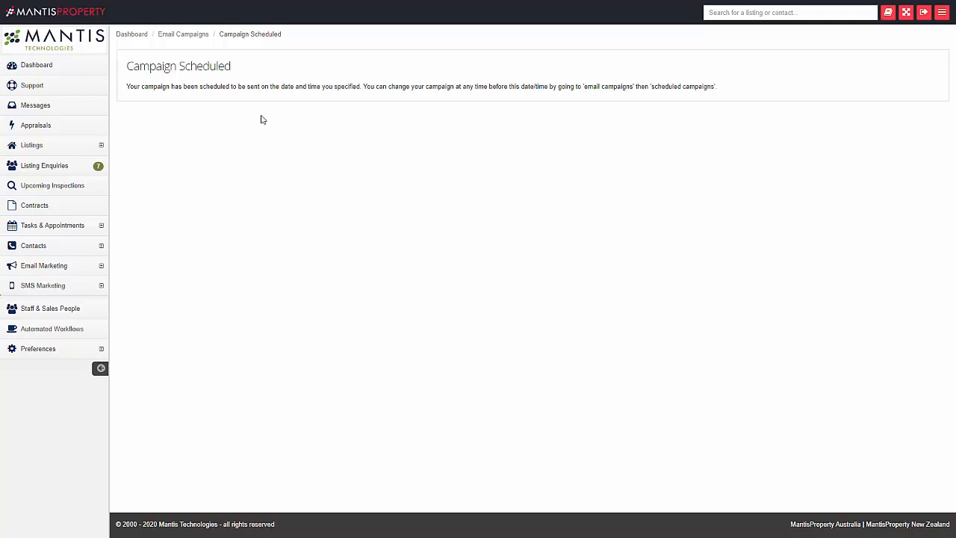
# Show scheduled campaigns for Everyone, listing Weekly summary for Friday, 19 June 2020.
pyautogui.click(64, 271)
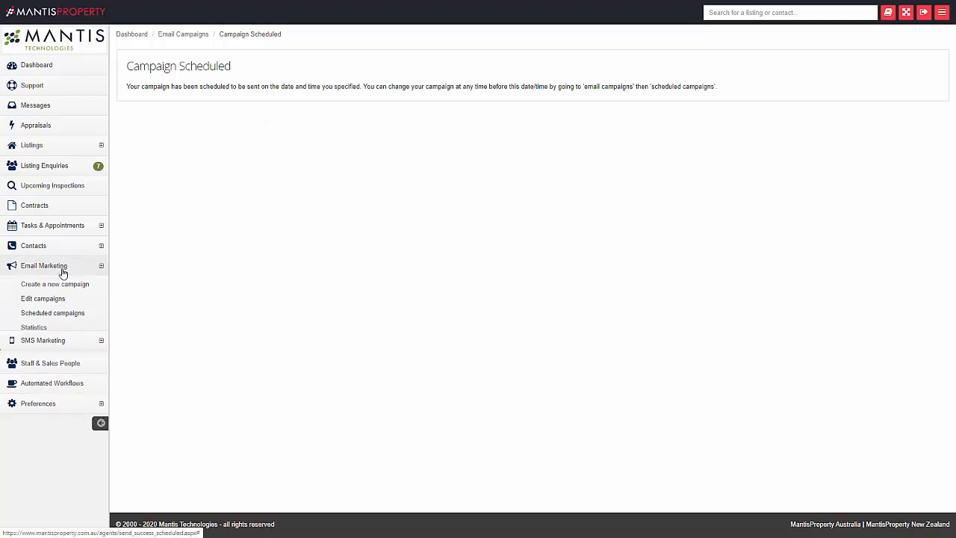
pyautogui.click(75, 321)
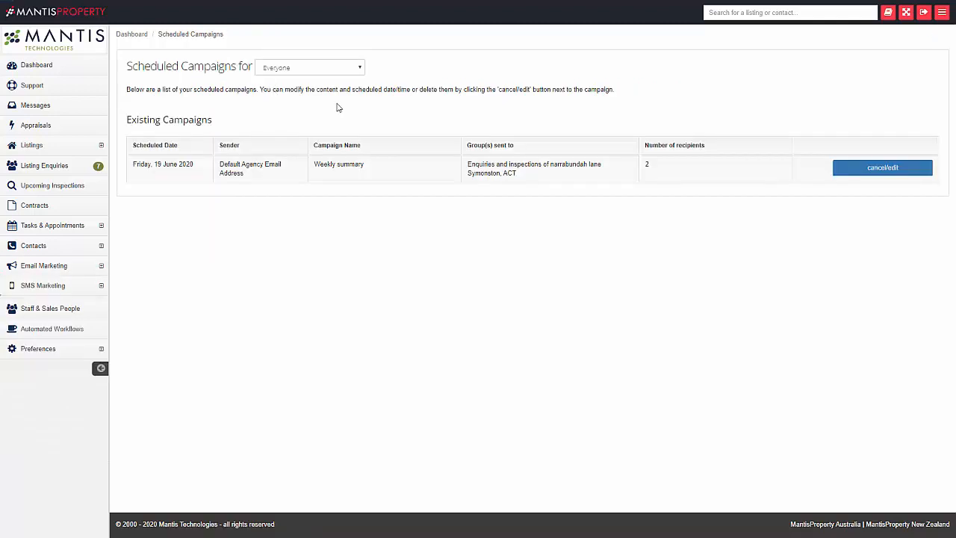
pyautogui.click(311, 68)
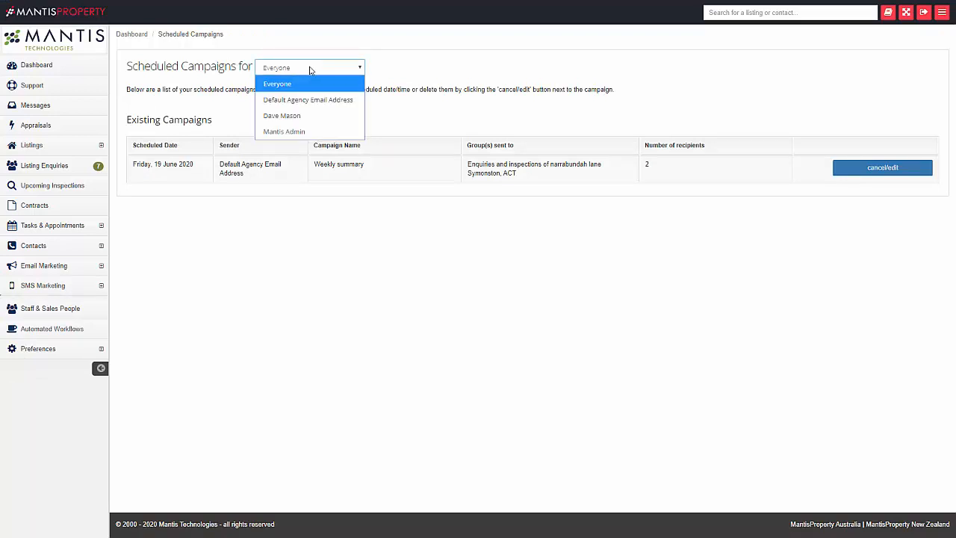
pyautogui.click(491, 66)
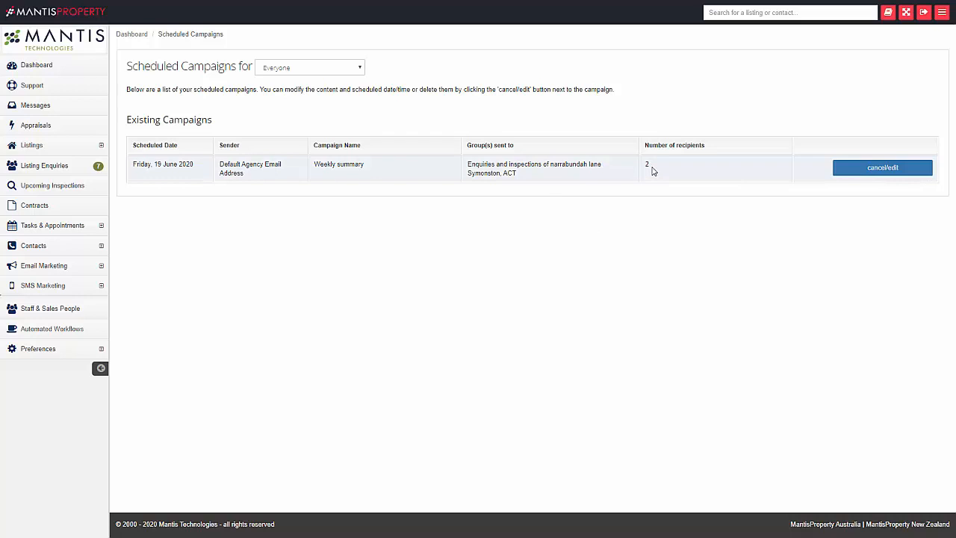
# Reopen the scheduled Weekly summary campaign for editing and find its Group(s) section.
pyautogui.click(867, 168)
pyautogui.scroll(-4, 926, 224)
pyautogui.scroll(-5, 926, 224)
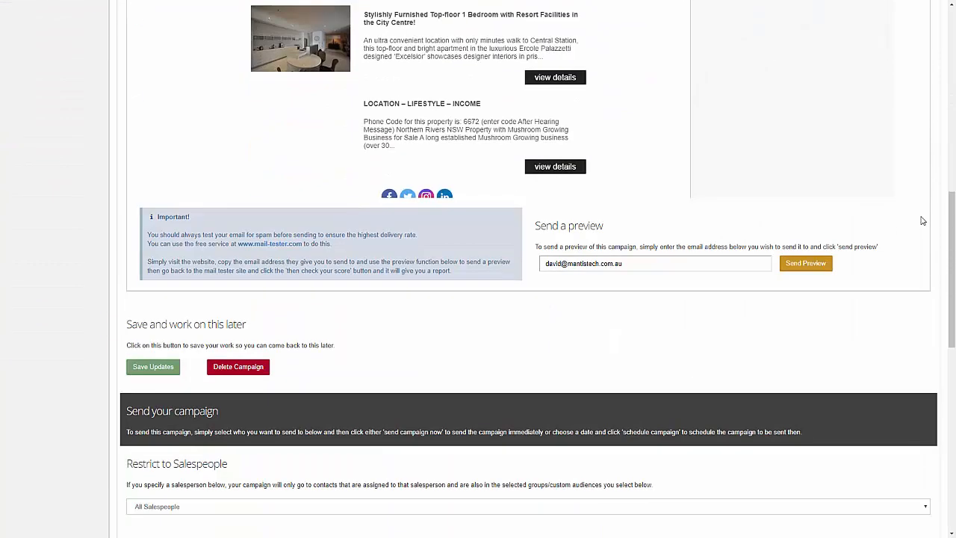
pyautogui.scroll(4, 800, 252)
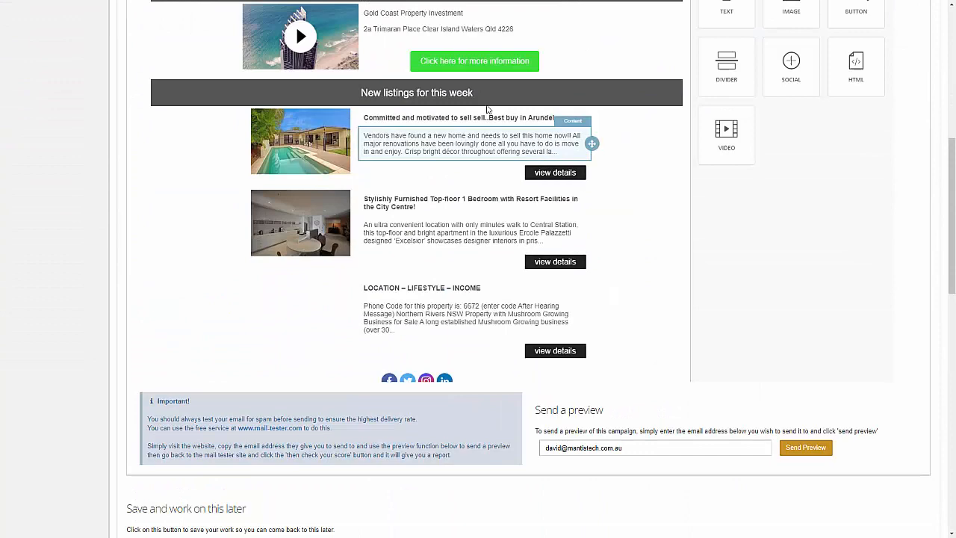
pyautogui.scroll(-4, 706, 322)
pyautogui.scroll(-5, 691, 320)
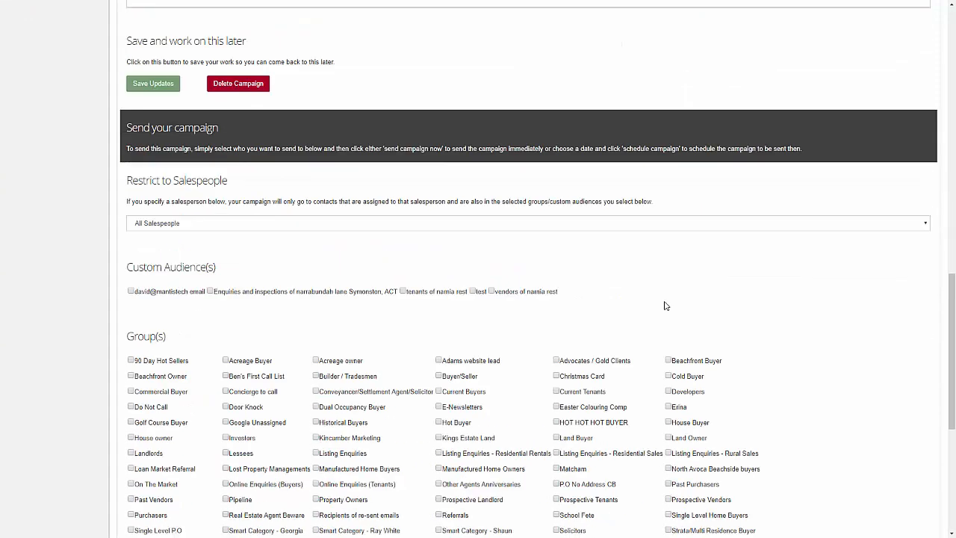
pyautogui.scroll(2, 697, 222)
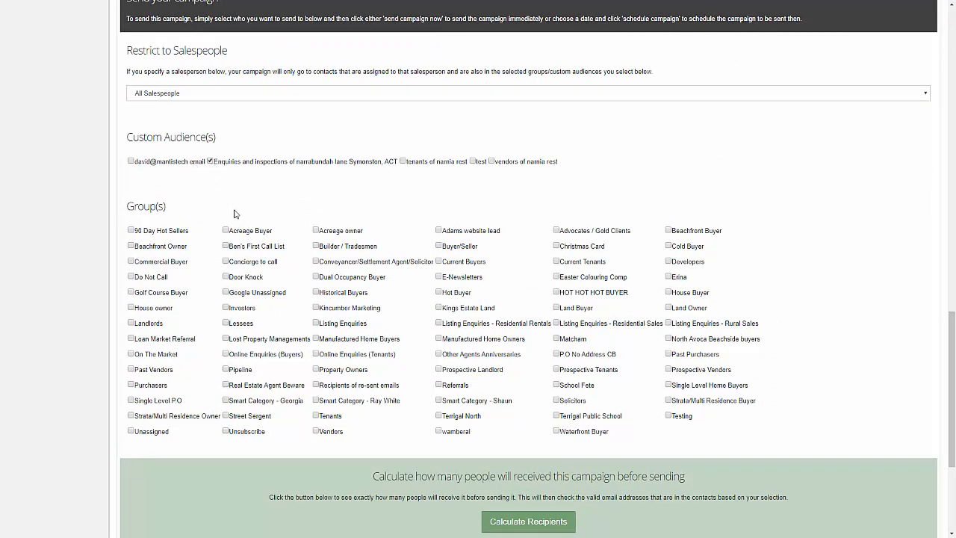
# Add Historical Buyers, Listing Enquiries, Listing Enquiries - Residential Rentals and Land Buyer groups as recipients.
pyautogui.click(344, 294)
pyautogui.click(345, 324)
pyautogui.click(489, 327)
pyautogui.click(571, 309)
pyautogui.scroll(-3, 738, 203)
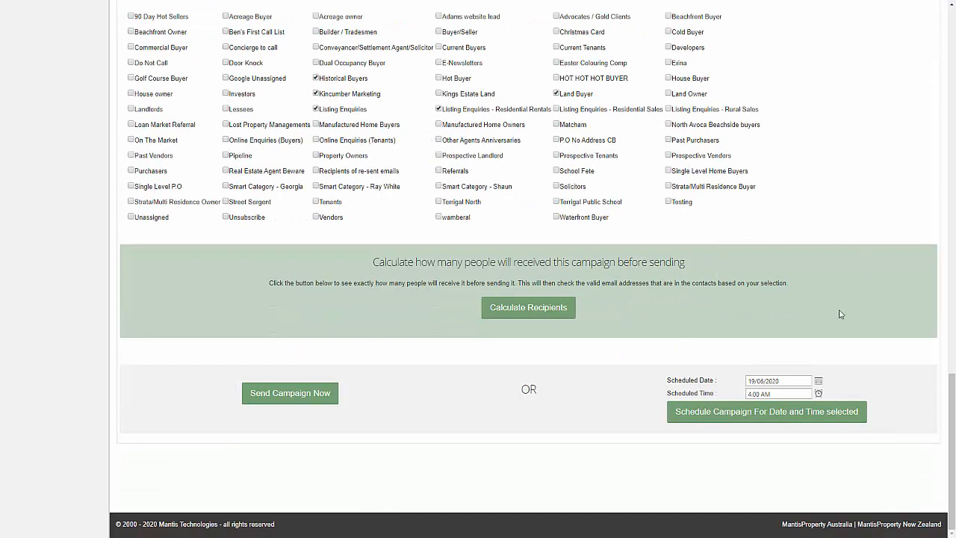